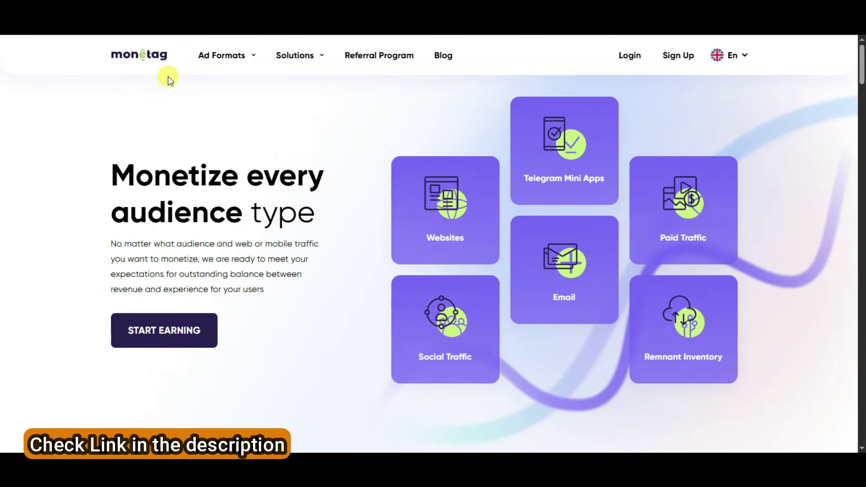
- Look through the Monetag home page, covering the audience types, ad formats such as Popunder, and the platform's advantages for publishers
{"action": "left_click_drag", "start_coordinate": [112, 173], "coordinate": [330, 193]}
{"action": "left_click", "coordinate": [329, 193]}
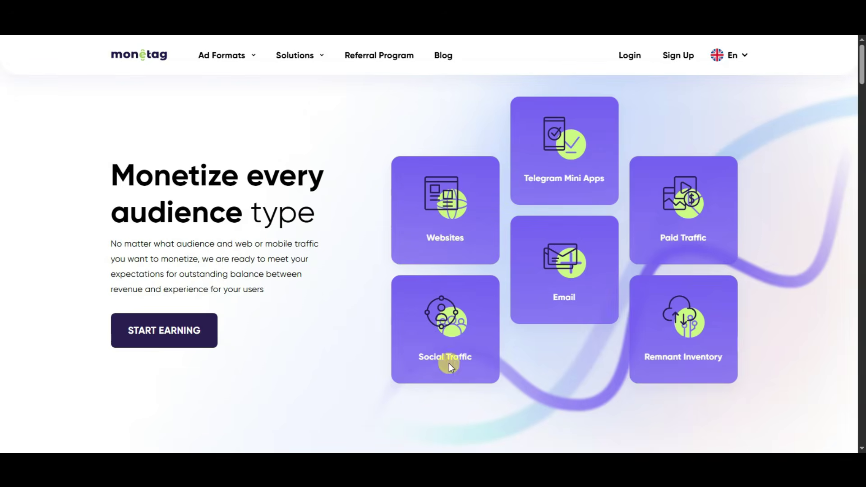
{"action": "scroll", "coordinate": [560, 97], "scroll_direction": "down", "scroll_amount": 20}
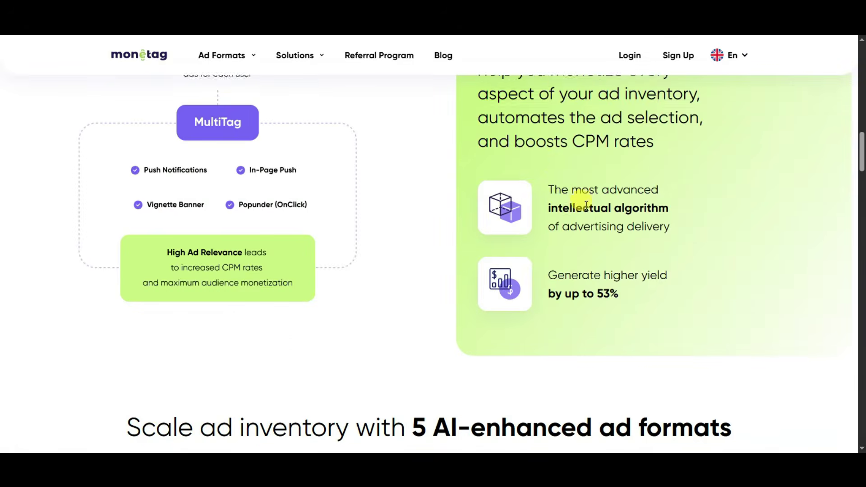
{"action": "scroll", "coordinate": [586, 205], "scroll_direction": "down", "scroll_amount": 5}
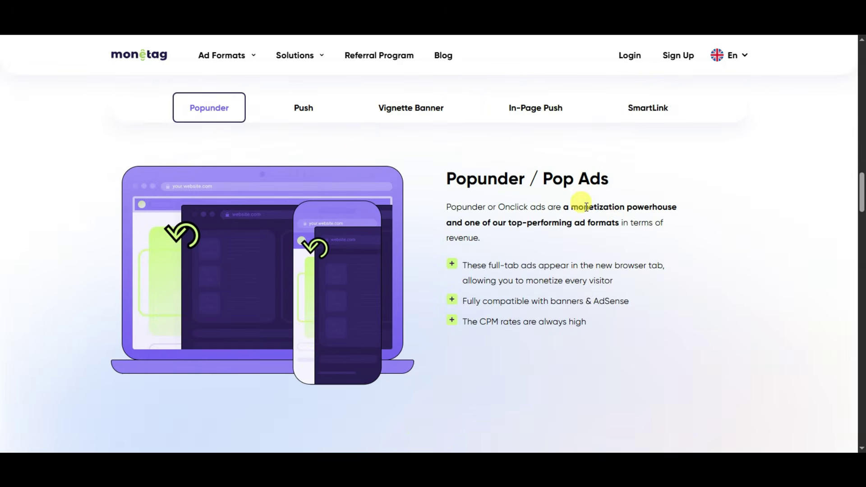
{"action": "scroll", "coordinate": [428, 160], "scroll_direction": "up", "scroll_amount": 2}
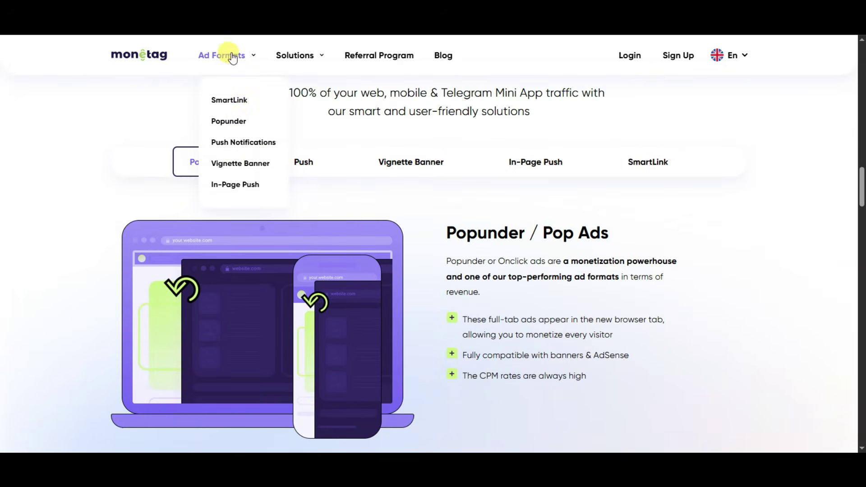
{"action": "scroll", "coordinate": [446, 176], "scroll_direction": "down", "scroll_amount": 1}
{"action": "left_click_drag", "start_coordinate": [475, 180], "coordinate": [599, 181]}
{"action": "left_click", "coordinate": [597, 181]}
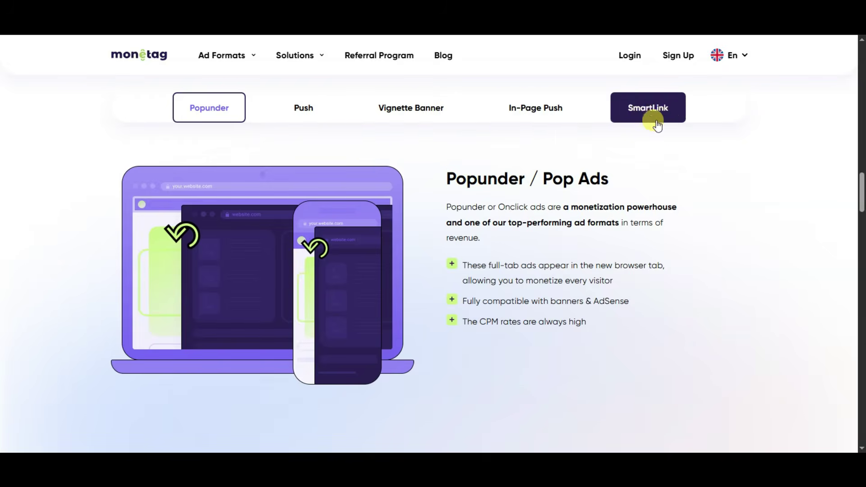
{"action": "scroll", "coordinate": [448, 190], "scroll_direction": "down", "scroll_amount": 5}
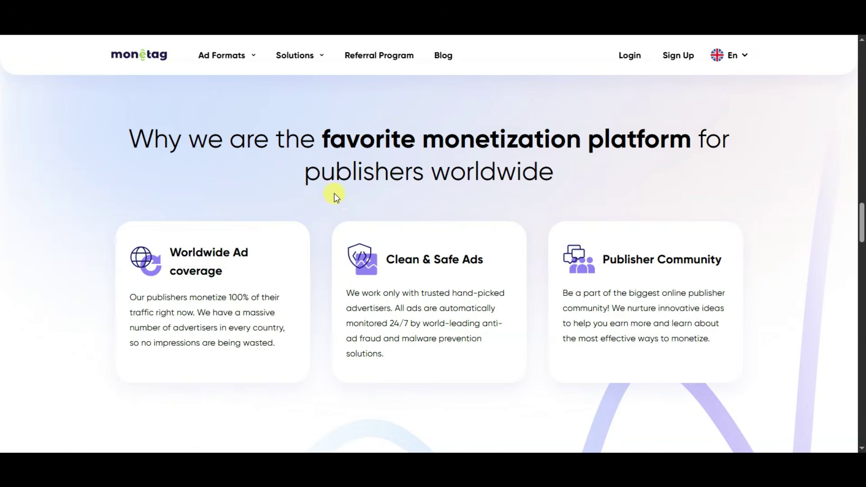
{"action": "left_click_drag", "start_coordinate": [437, 175], "coordinate": [553, 177]}
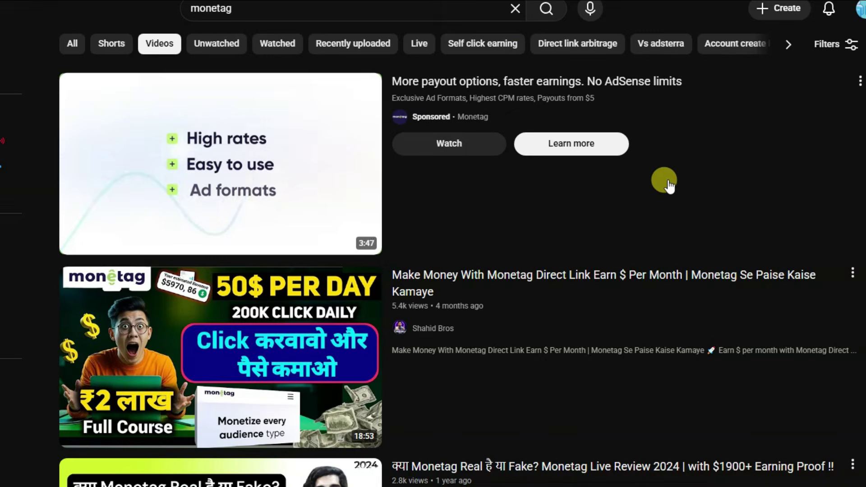
- Switch to YouTube and browse the video results for monetag
{"action": "scroll", "coordinate": [669, 185], "scroll_direction": "down", "scroll_amount": 10}
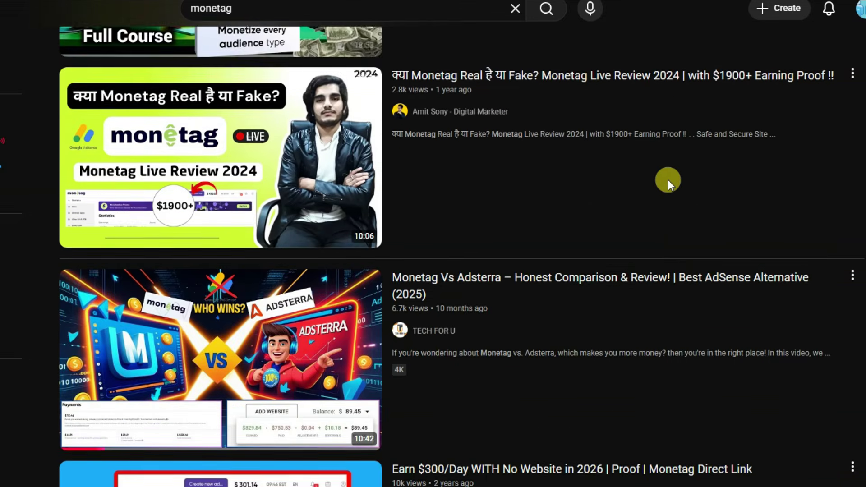
{"action": "scroll", "coordinate": [665, 183], "scroll_direction": "down", "scroll_amount": 5}
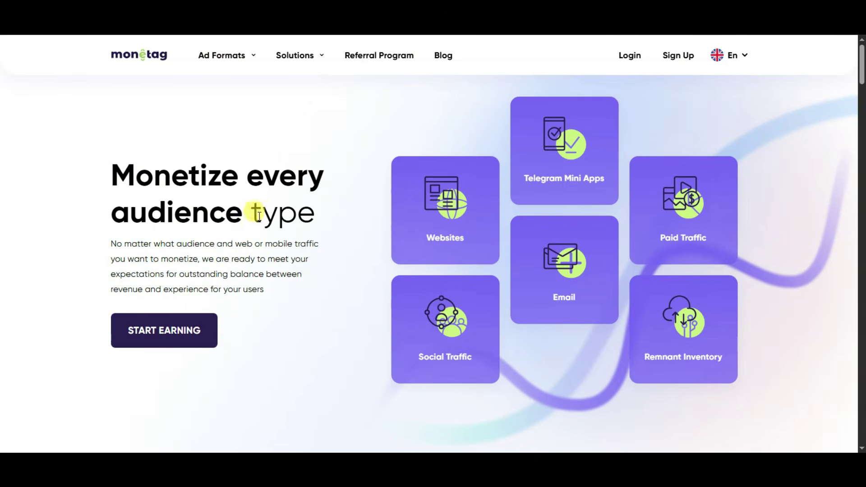
- Return to the Monetag home page and open the sign-up form for creating an account with email
{"action": "left_click", "coordinate": [131, 325]}
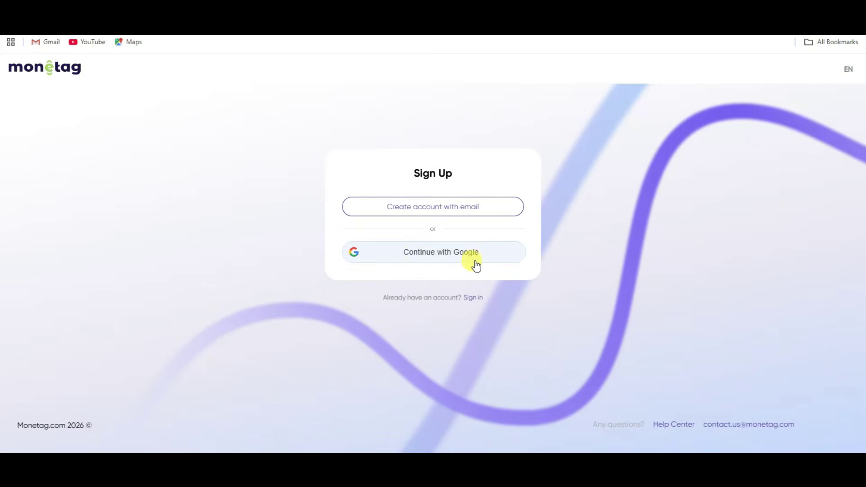
{"action": "left_click", "coordinate": [442, 208]}
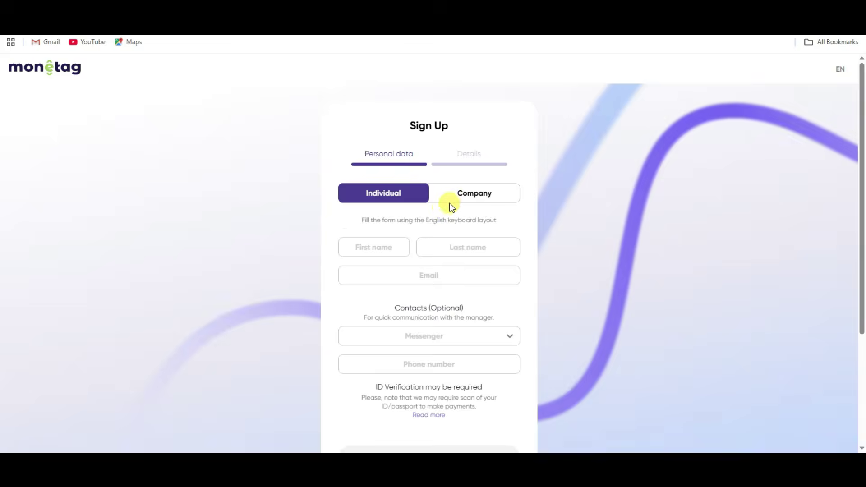
{"action": "scroll", "coordinate": [398, 160], "scroll_direction": "down", "scroll_amount": 1}
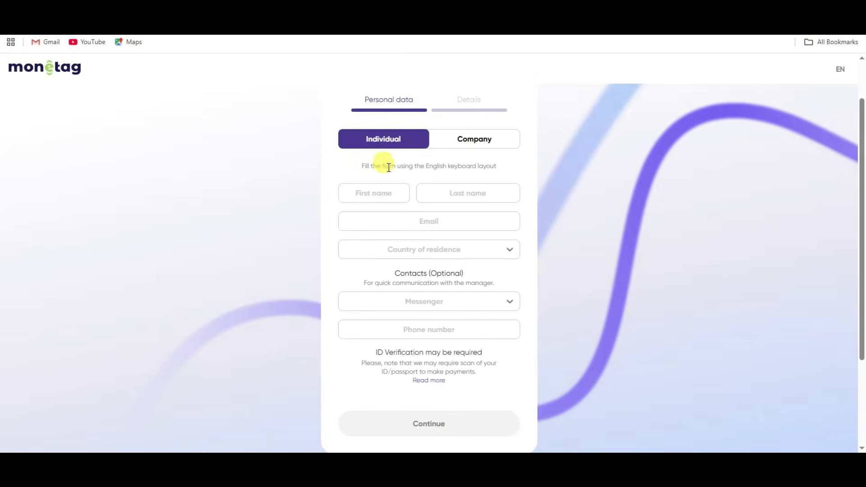
- Go through the name, email and address fields of the Individual form and set the country of residence to Australia
{"action": "left_click", "coordinate": [392, 196]}
{"action": "left_click", "coordinate": [471, 193]}
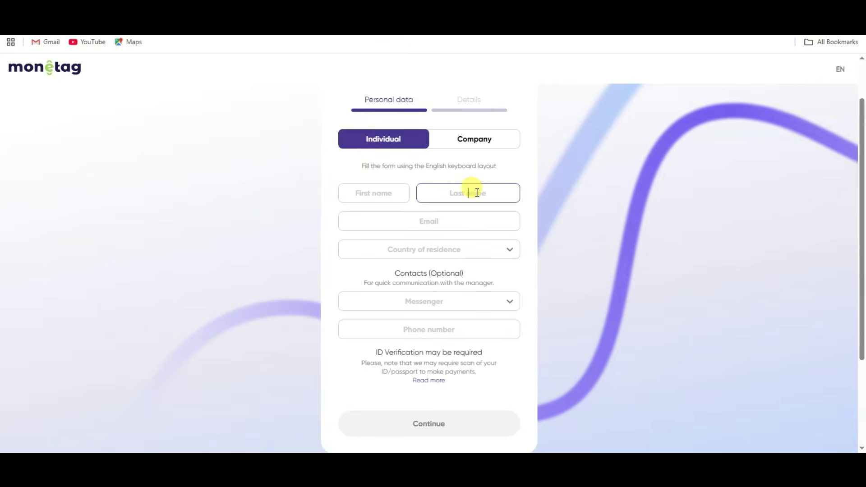
{"action": "left_click", "coordinate": [431, 221]}
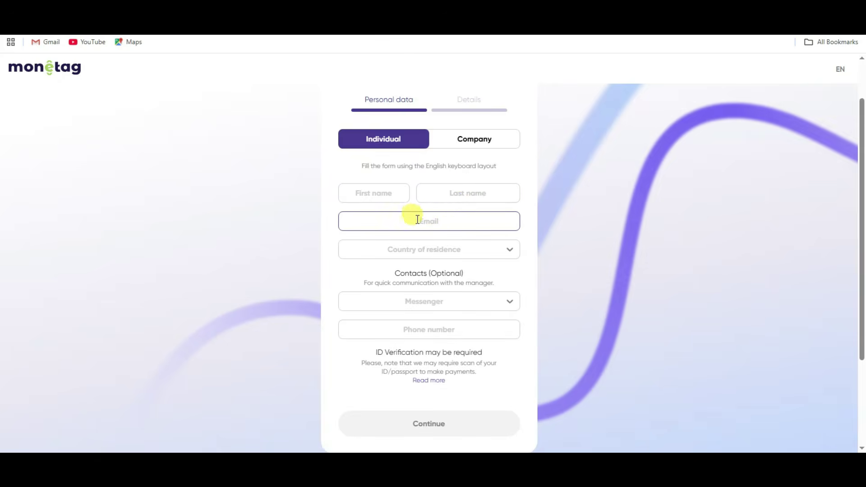
{"action": "left_click", "coordinate": [438, 251]}
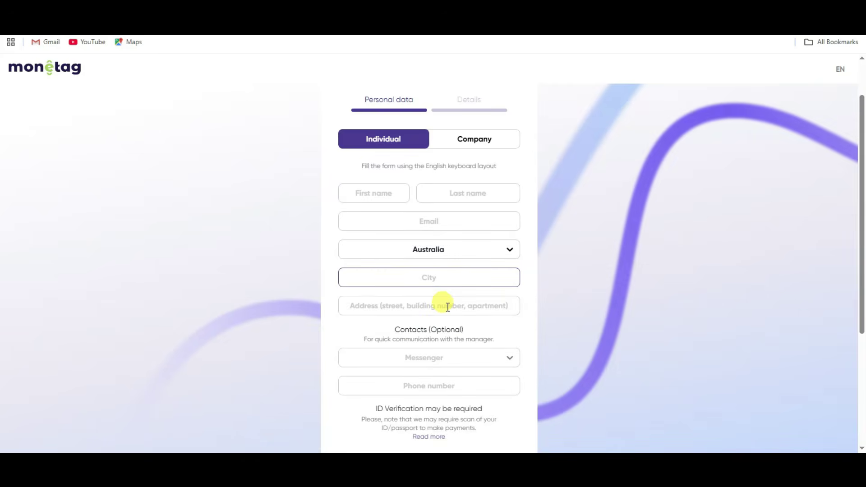
{"action": "left_click", "coordinate": [414, 302]}
{"action": "scroll", "coordinate": [454, 304], "scroll_direction": "down", "scroll_amount": 3}
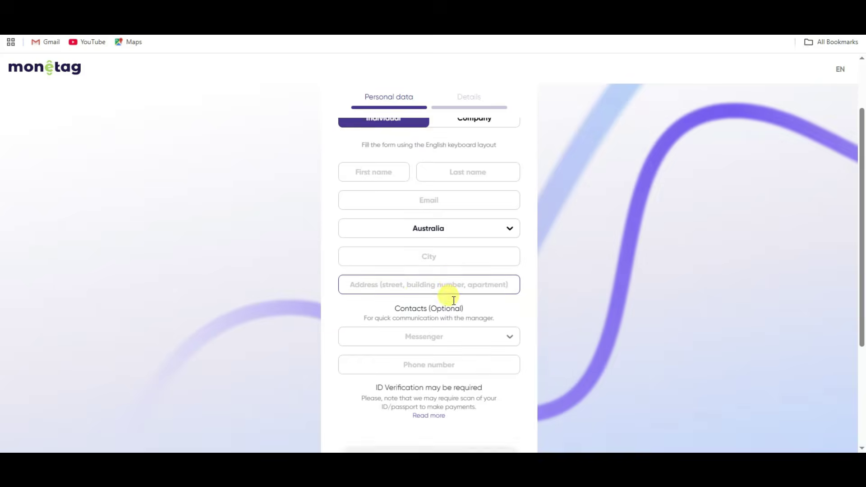
- Choose Telegram as the messenger in the optional contacts and review the ID verification note
{"action": "left_click_drag", "start_coordinate": [395, 221], "coordinate": [455, 221]}
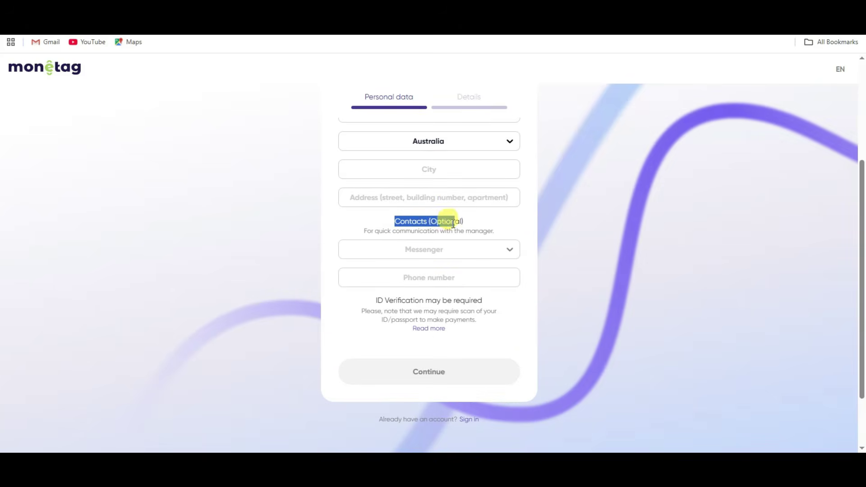
{"action": "left_click", "coordinate": [436, 221]}
{"action": "left_click", "coordinate": [445, 248]}
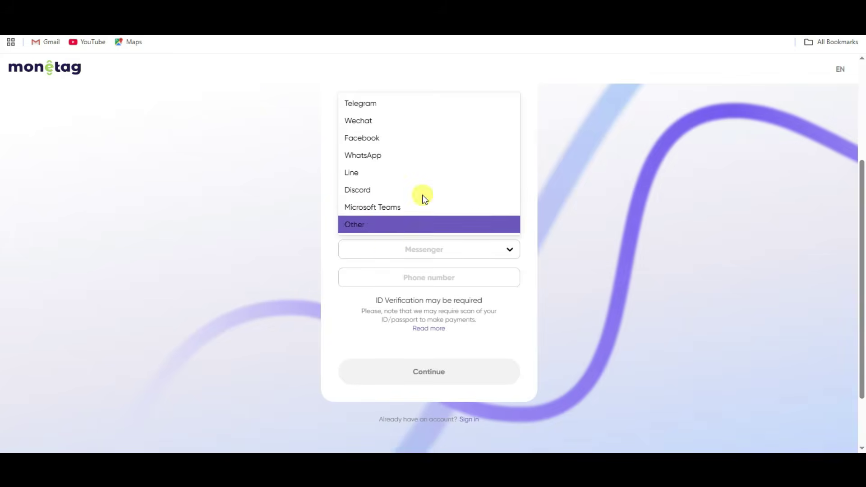
{"action": "left_click", "coordinate": [394, 105]}
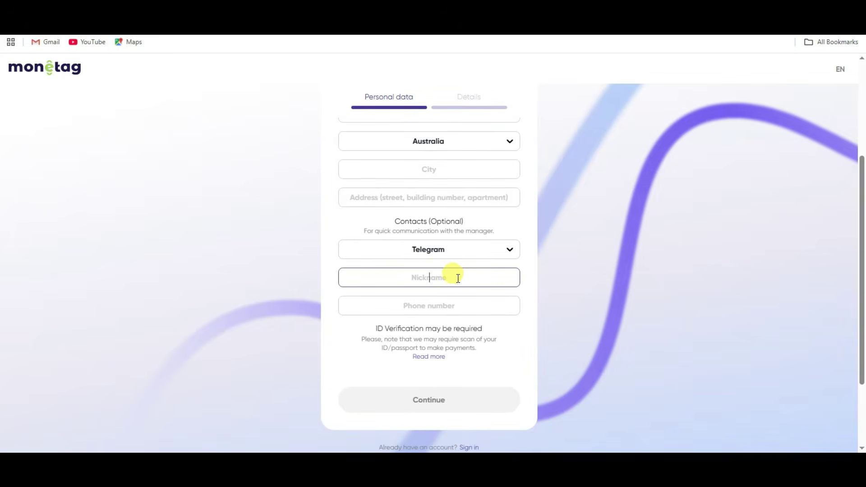
{"action": "scroll", "coordinate": [456, 278], "scroll_direction": "down", "scroll_amount": 1}
{"action": "left_click_drag", "start_coordinate": [375, 274], "coordinate": [475, 277]}
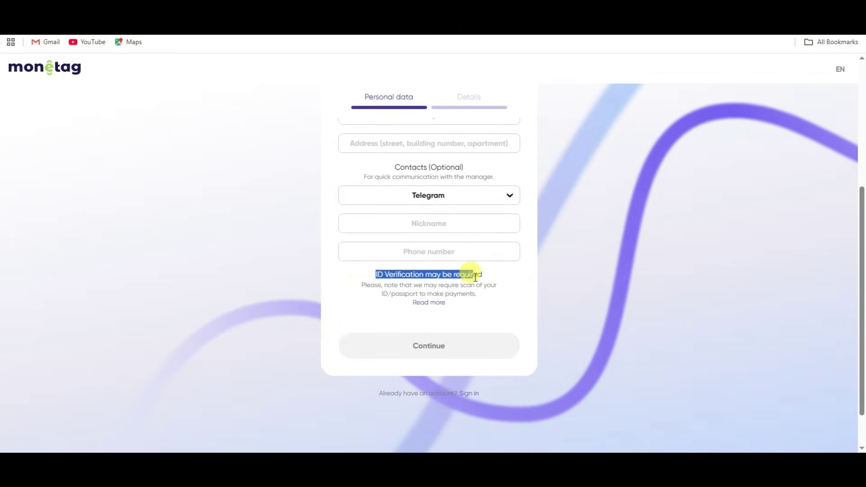
{"action": "left_click", "coordinate": [457, 277]}
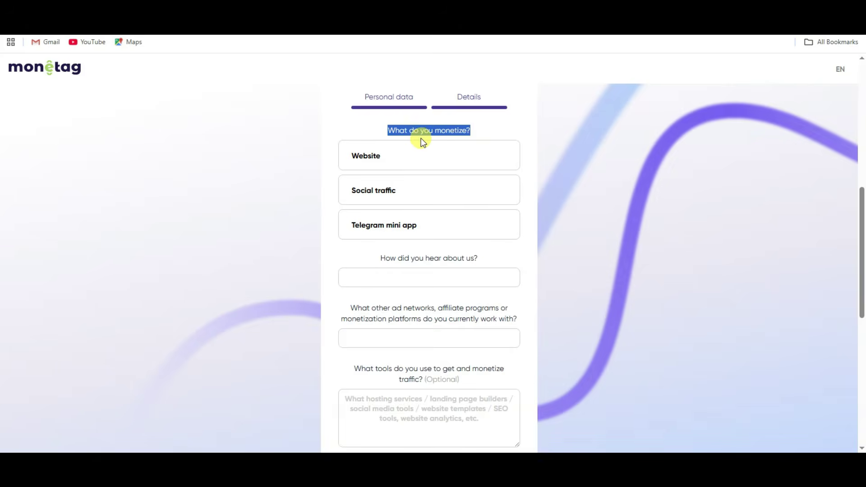
- Review the sign-up details questions on what is monetized, referral source, other ad networks, and tools used to get traffic
{"action": "left_click", "coordinate": [446, 127]}
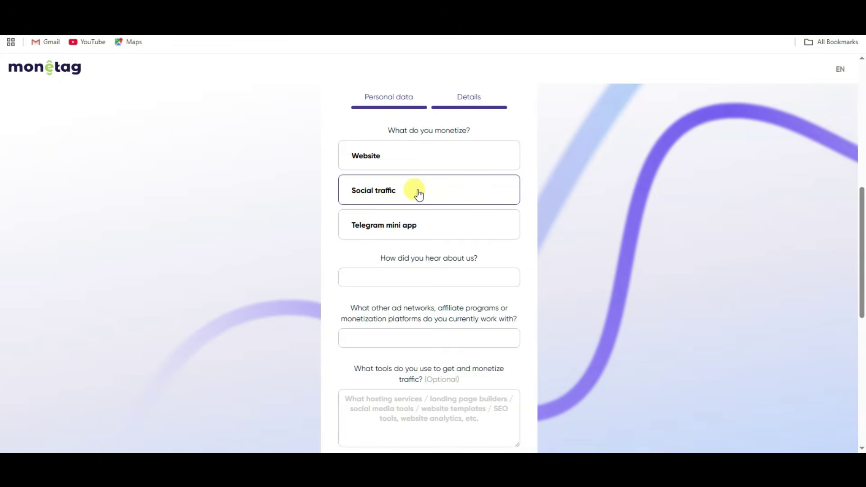
{"action": "triple_click", "coordinate": [444, 258]}
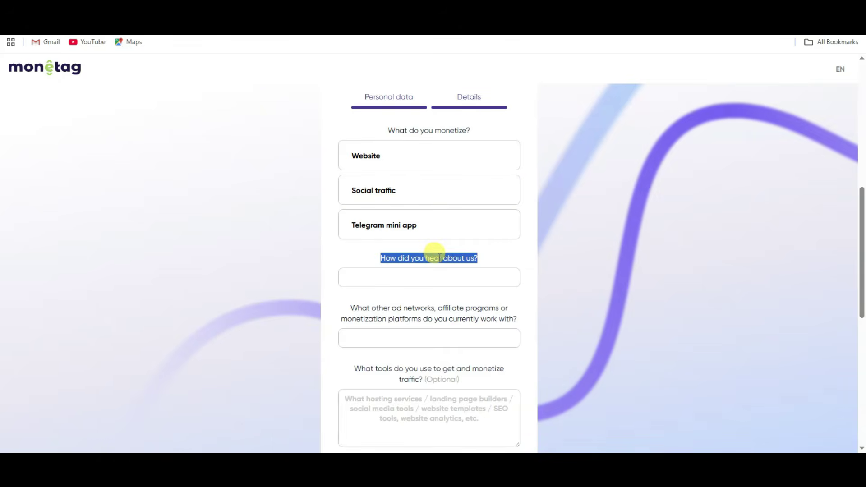
{"action": "left_click", "coordinate": [489, 259]}
{"action": "left_click", "coordinate": [424, 277]}
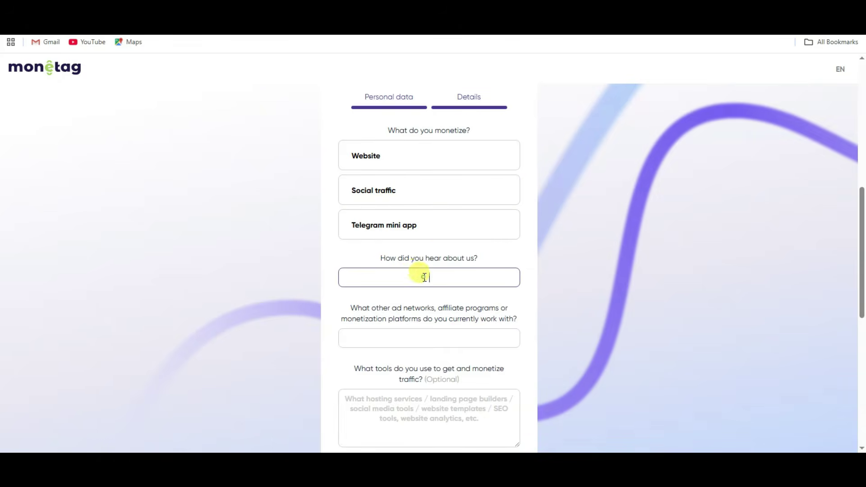
{"action": "scroll", "coordinate": [430, 274], "scroll_direction": "down", "scroll_amount": 1}
{"action": "scroll", "coordinate": [435, 278], "scroll_direction": "down", "scroll_amount": 1}
{"action": "left_click_drag", "start_coordinate": [351, 200], "coordinate": [451, 201]}
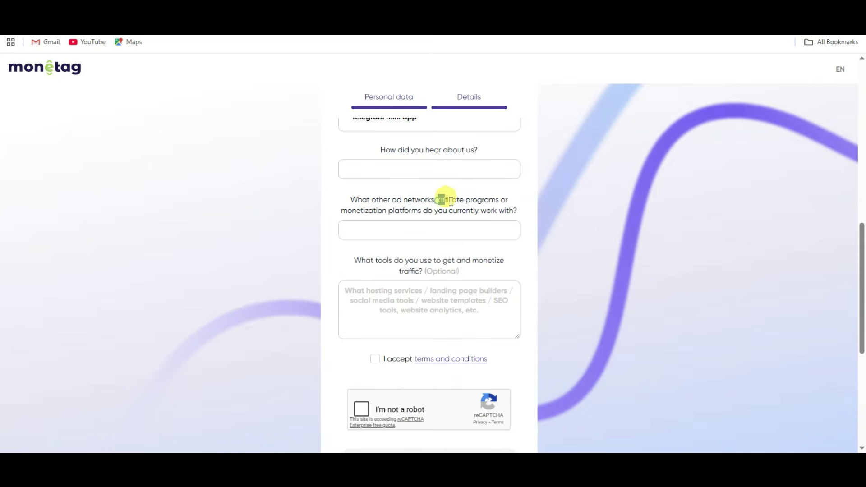
{"action": "left_click_drag", "start_coordinate": [342, 211], "coordinate": [513, 211]}
{"action": "left_click", "coordinate": [475, 209]}
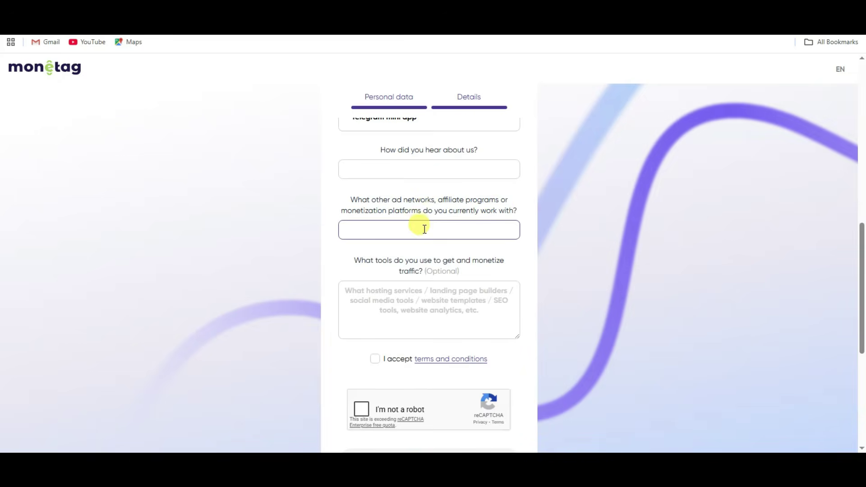
{"action": "triple_click", "coordinate": [368, 264]}
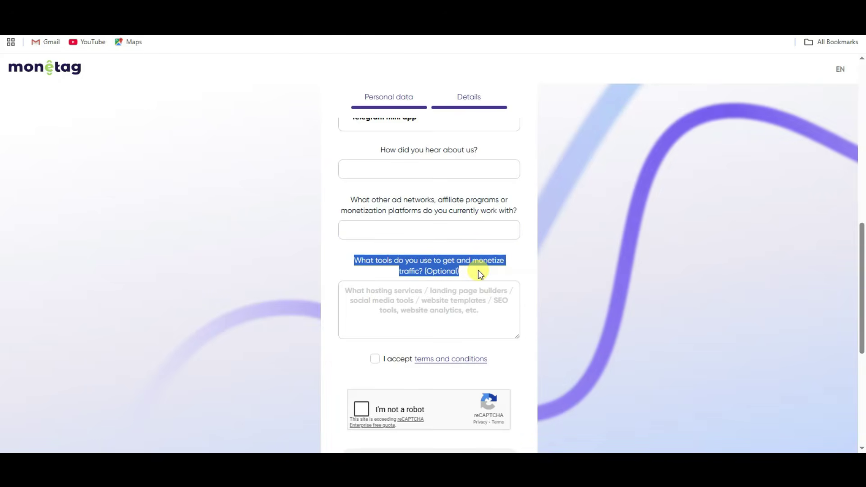
{"action": "left_click", "coordinate": [464, 271]}
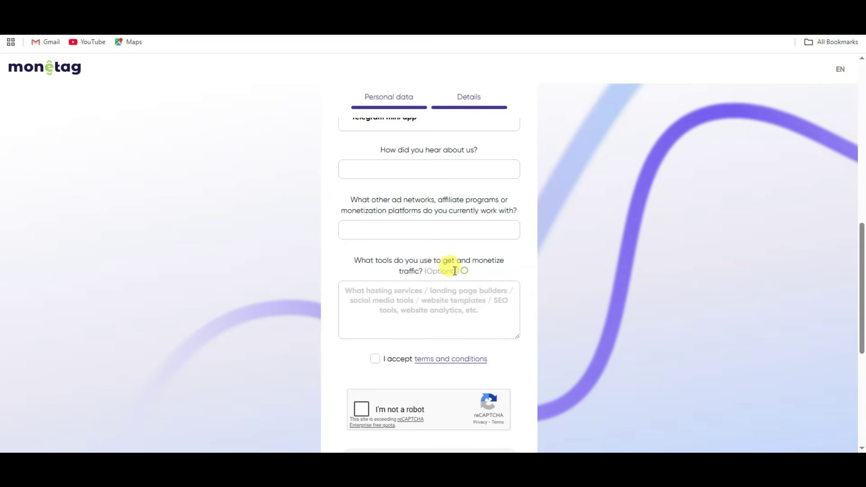
{"action": "left_click_drag", "start_coordinate": [431, 271], "coordinate": [453, 273]}
- Accept the terms and conditions, complete the reCAPTCHA check and submit the sign-up form
{"action": "scroll", "coordinate": [469, 273], "scroll_direction": "down", "scroll_amount": 2}
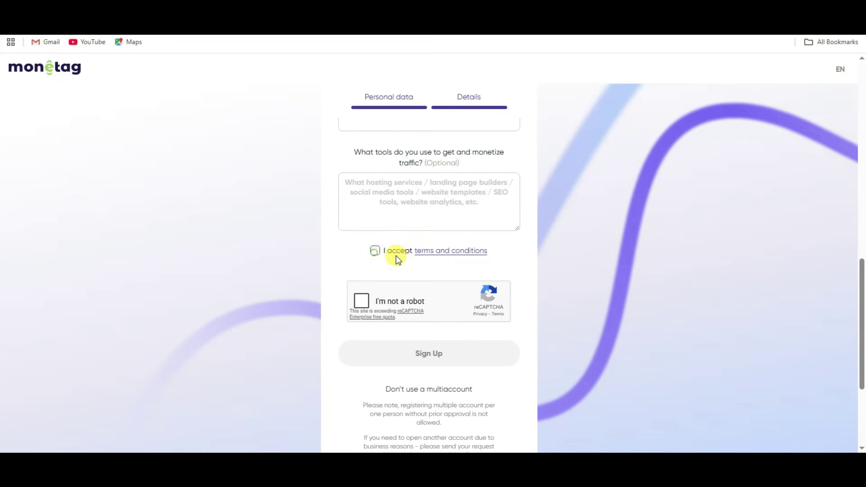
{"action": "left_click", "coordinate": [366, 302]}
{"action": "scroll", "coordinate": [478, 291], "scroll_direction": "down", "scroll_amount": 1}
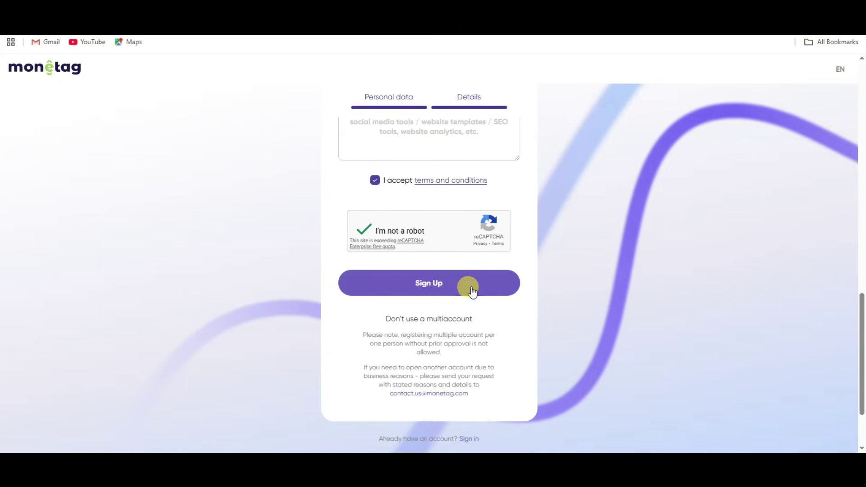
{"action": "left_click", "coordinate": [445, 295]}
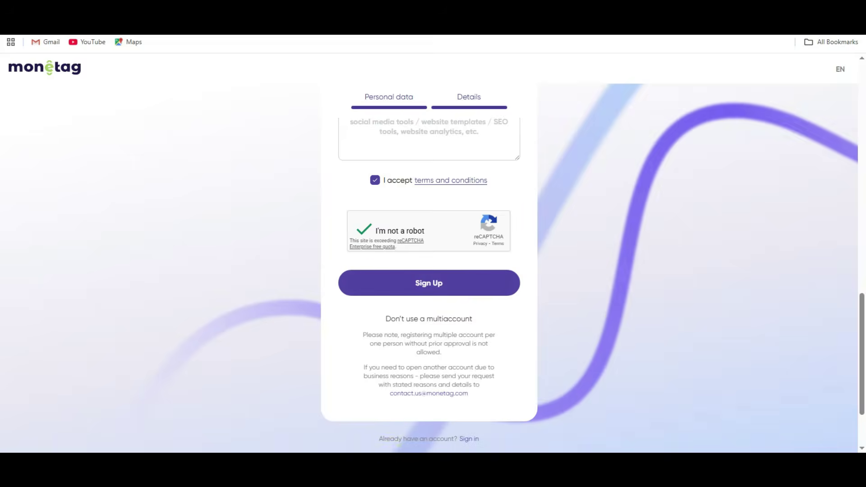
- Examine the publisher dashboard's Statistics section and the account balance
{"action": "scroll", "coordinate": [467, 268], "scroll_direction": "up", "scroll_amount": 3}
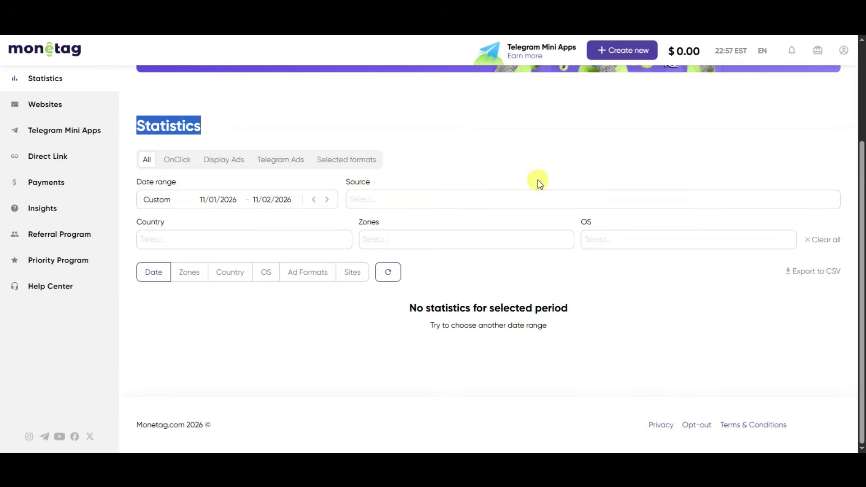
{"action": "double_click", "coordinate": [516, 163]}
{"action": "left_click", "coordinate": [553, 147]}
{"action": "scroll", "coordinate": [553, 148], "scroll_direction": "up", "scroll_amount": 3}
{"action": "left_click_drag", "start_coordinate": [667, 51], "coordinate": [698, 51]}
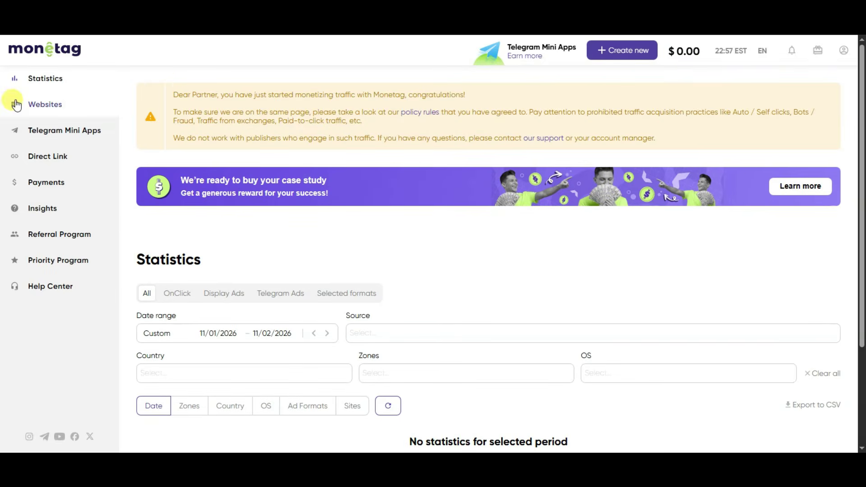
- Open the Websites section and bring up the form for adding and verifying a website URL
{"action": "left_click", "coordinate": [64, 112]}
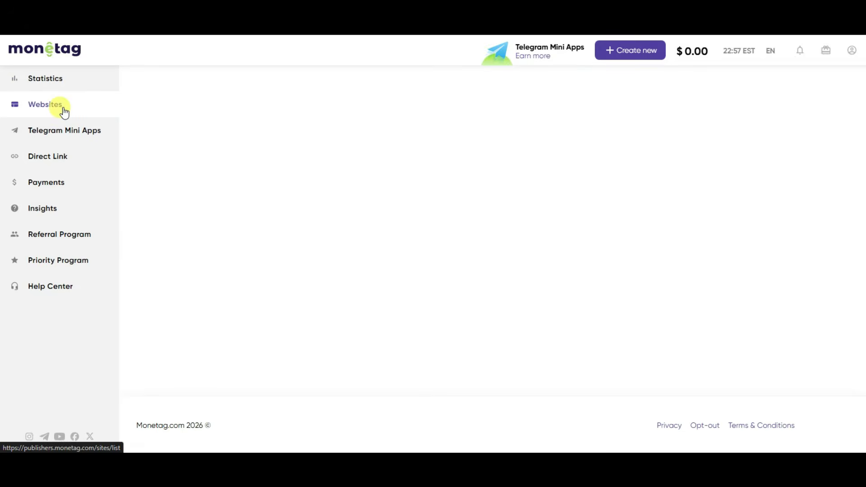
{"action": "left_click", "coordinate": [493, 173]}
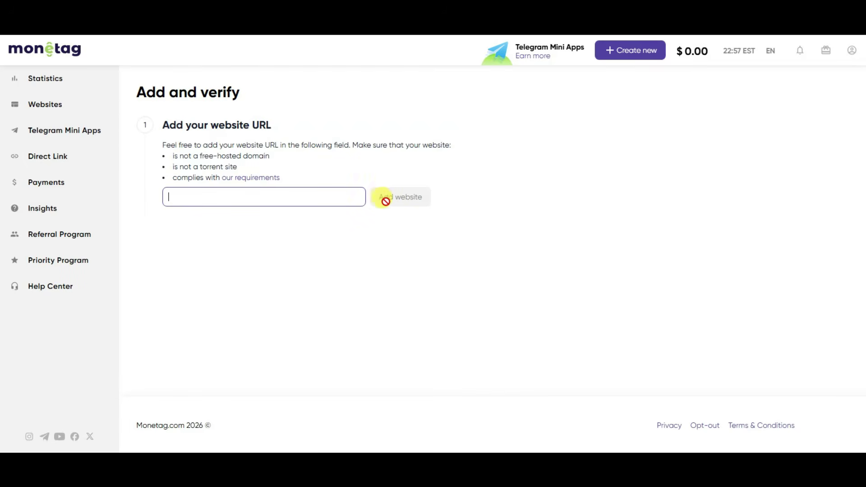
- Review the website requirements listed on the Add and verify page, including the free-hosted domain and torrent site rules
{"action": "left_click", "coordinate": [204, 155]}
{"action": "left_click_drag", "start_coordinate": [201, 154], "coordinate": [272, 158]}
{"action": "left_click", "coordinate": [219, 152]}
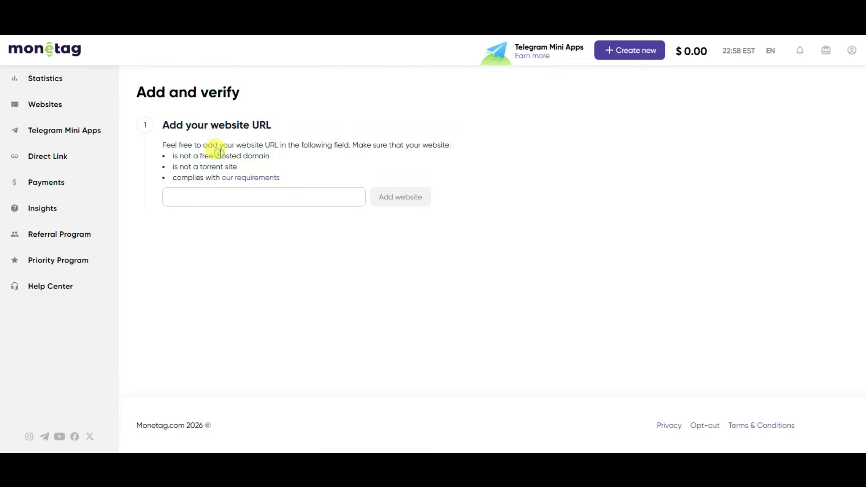
{"action": "left_click_drag", "start_coordinate": [200, 166], "coordinate": [240, 170]}
{"action": "left_click", "coordinate": [250, 162]}
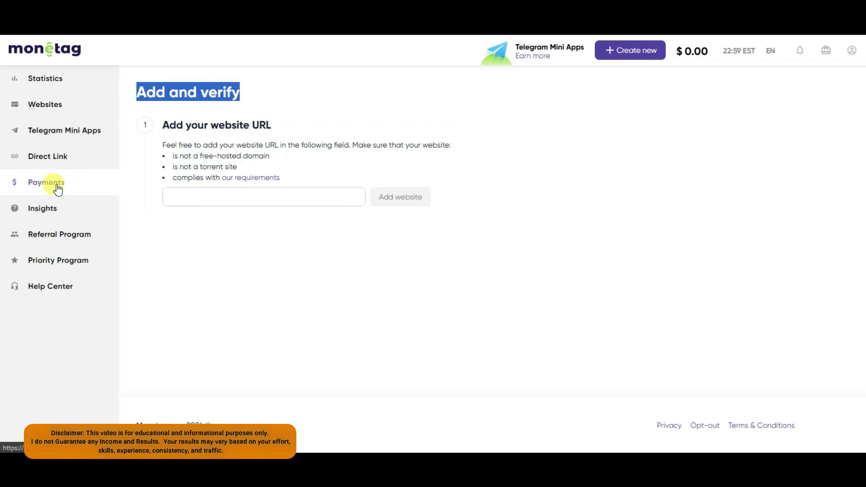
- Open the Payments section and examine the available payment options, their minimum payouts, fees and KYC requirements
{"action": "left_click", "coordinate": [55, 184]}
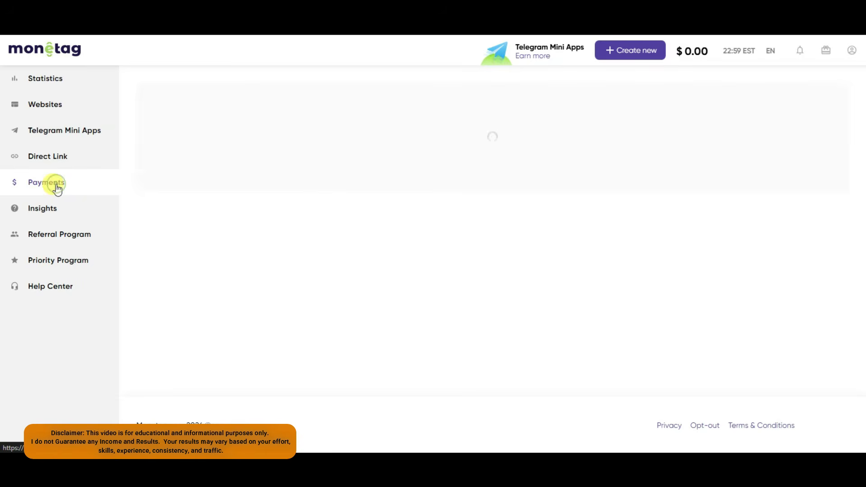
{"action": "scroll", "coordinate": [298, 250], "scroll_direction": "down", "scroll_amount": 5}
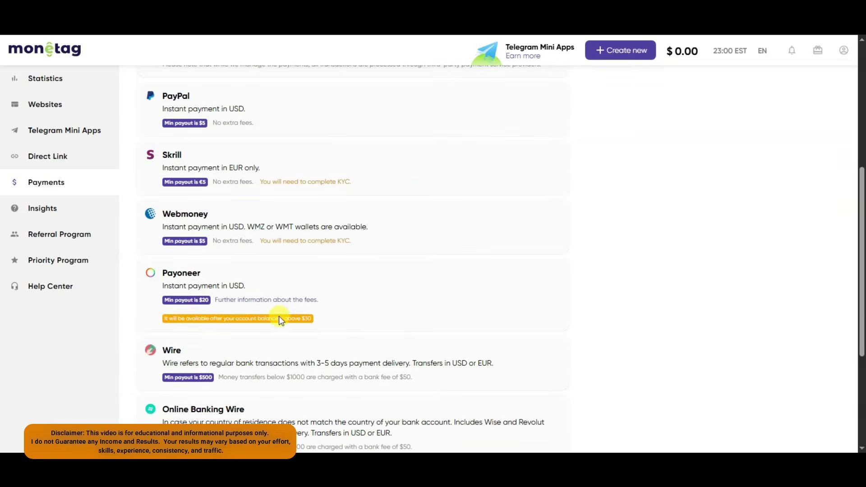
{"action": "scroll", "coordinate": [280, 318], "scroll_direction": "down", "scroll_amount": 2}
{"action": "scroll", "coordinate": [344, 280], "scroll_direction": "up", "scroll_amount": 5}
{"action": "scroll", "coordinate": [332, 265], "scroll_direction": "down", "scroll_amount": 1}
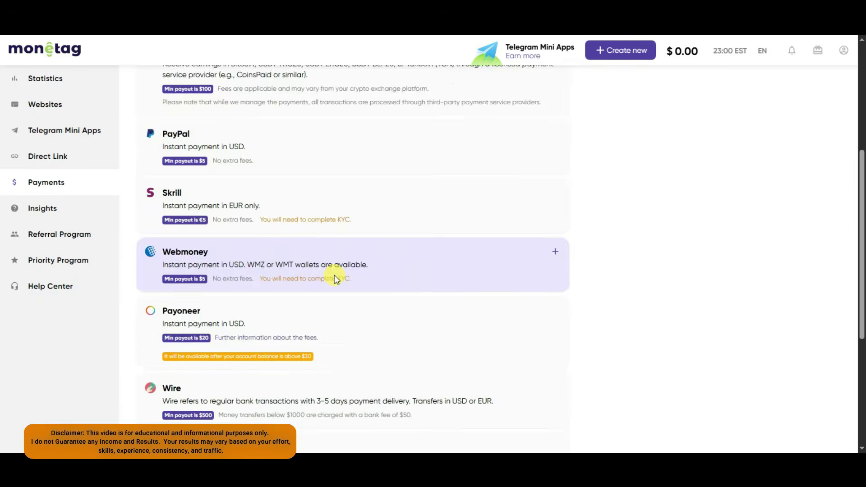
{"action": "scroll", "coordinate": [334, 275], "scroll_direction": "down", "scroll_amount": 5}
{"action": "scroll", "coordinate": [372, 241], "scroll_direction": "up", "scroll_amount": 7}
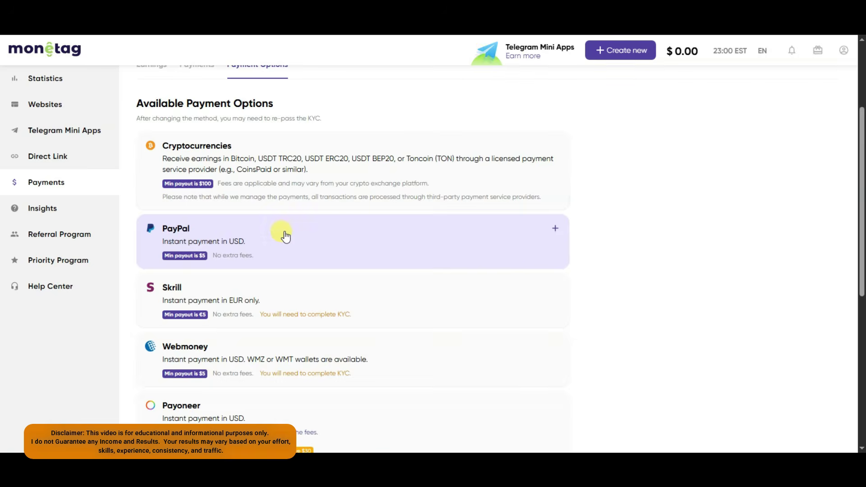
{"action": "left_click", "coordinate": [285, 236]}
{"action": "left_click", "coordinate": [228, 285]}
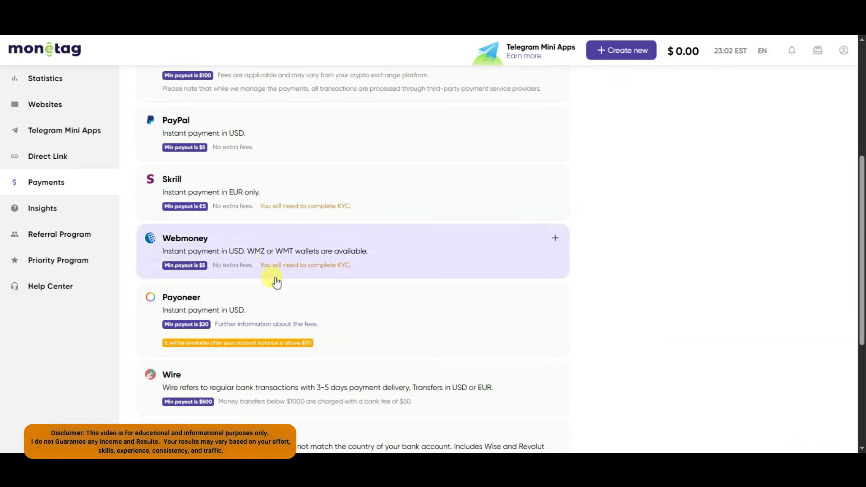
{"action": "scroll", "coordinate": [337, 244], "scroll_direction": "down", "scroll_amount": 1}
{"action": "scroll", "coordinate": [337, 244], "scroll_direction": "down", "scroll_amount": 2}
{"action": "scroll", "coordinate": [334, 296], "scroll_direction": "up", "scroll_amount": 3}
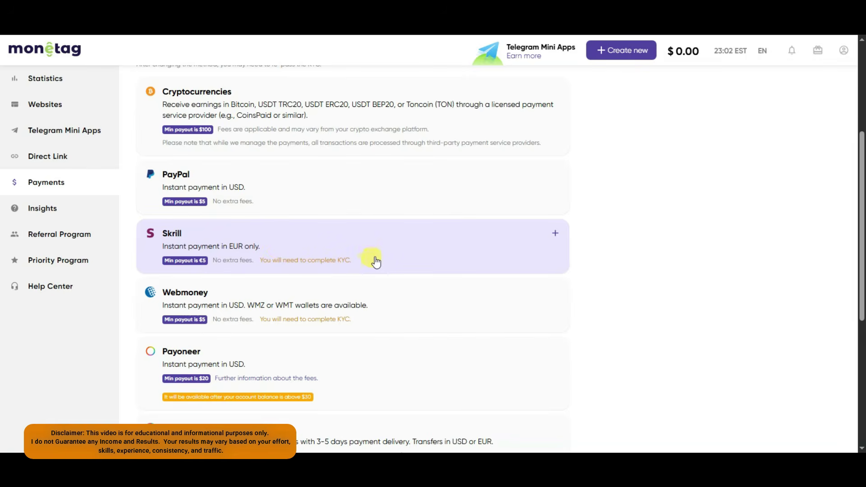
{"action": "scroll", "coordinate": [304, 248], "scroll_direction": "up", "scroll_amount": 1}
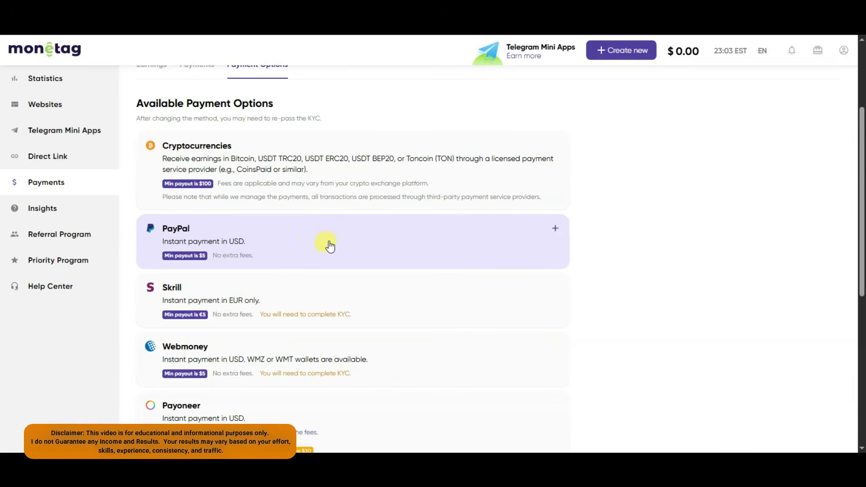
{"action": "scroll", "coordinate": [155, 70], "scroll_direction": "up", "scroll_amount": 3}
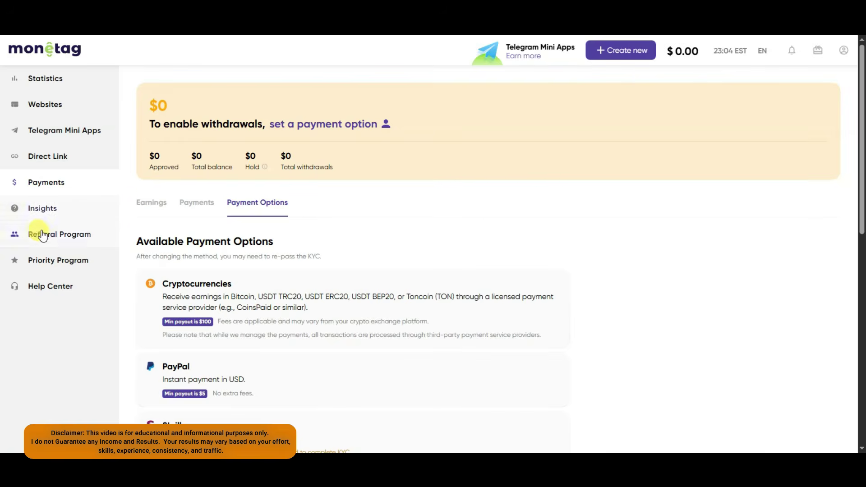
- Open the Referral Program section, review its reward and terms, and accept the referral terms and conditions
{"action": "left_click", "coordinate": [77, 235]}
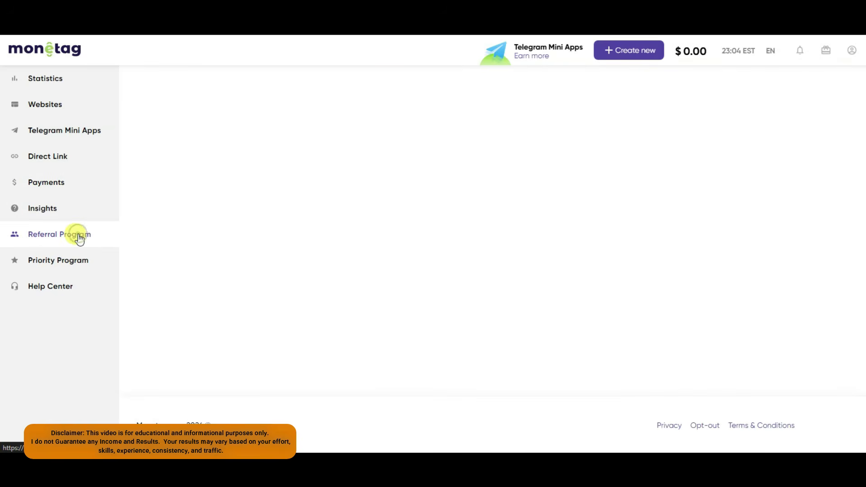
{"action": "triple_click", "coordinate": [726, 180]}
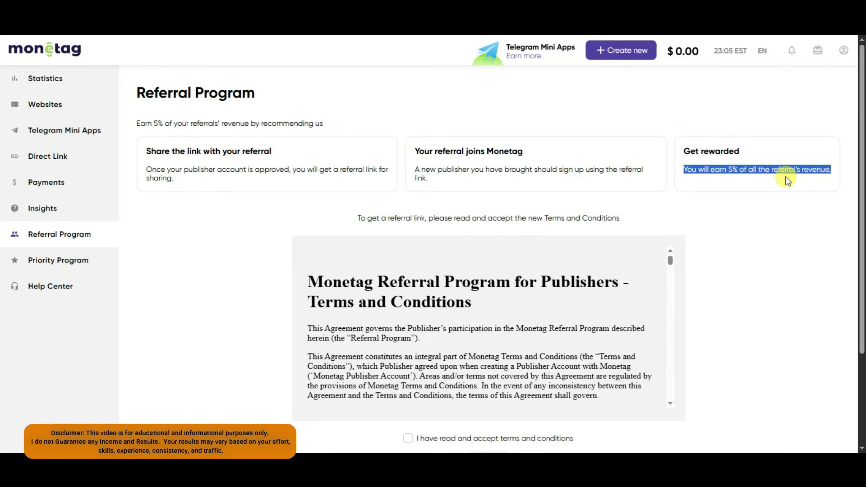
{"action": "left_click", "coordinate": [580, 247]}
{"action": "scroll", "coordinate": [580, 247], "scroll_direction": "down", "scroll_amount": 10}
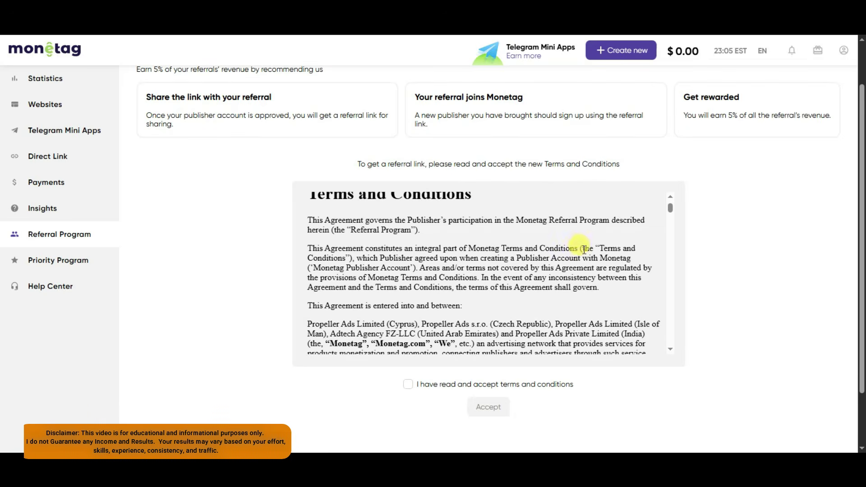
{"action": "scroll", "coordinate": [549, 275], "scroll_direction": "down", "scroll_amount": 10}
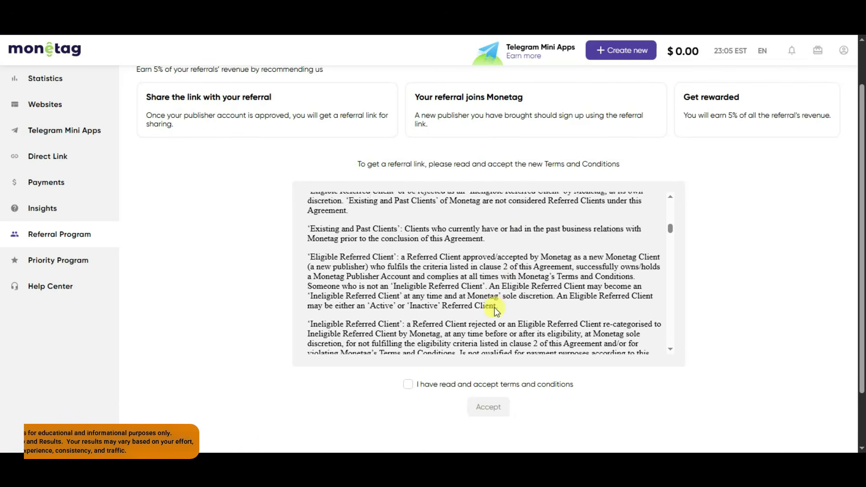
{"action": "left_click", "coordinate": [411, 389]}
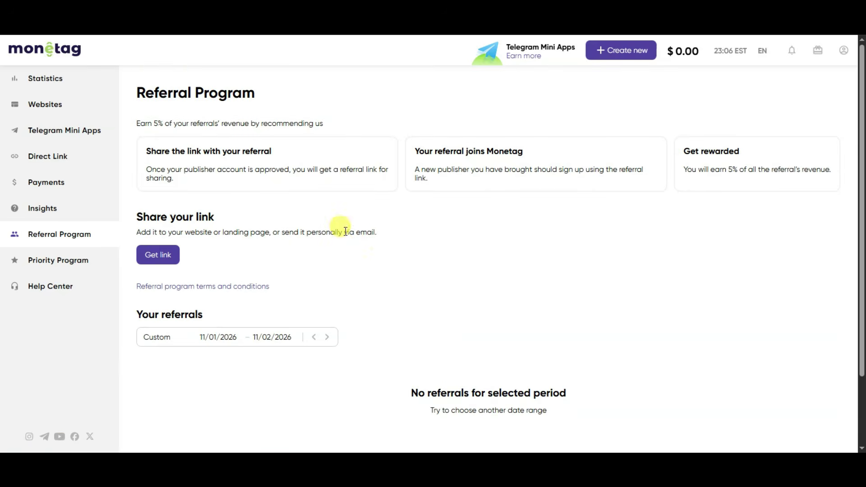
- Copy the referral link and review the instructions for sharing it on a website, landing page or by email
{"action": "left_click_drag", "start_coordinate": [137, 232], "coordinate": [378, 237]}
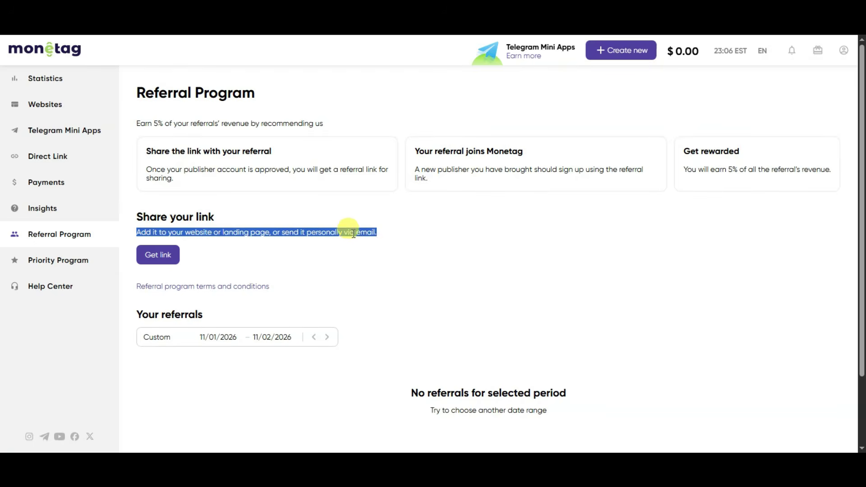
{"action": "left_click", "coordinate": [158, 256]}
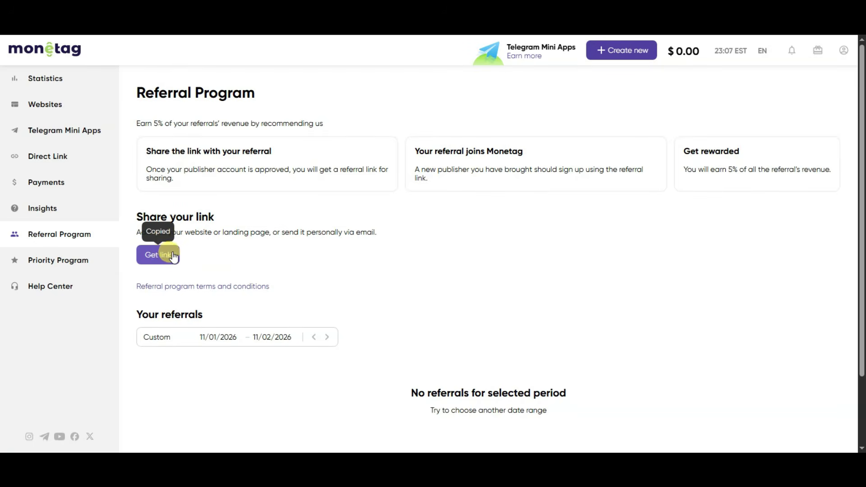
{"action": "left_click_drag", "start_coordinate": [282, 234], "coordinate": [378, 231]}
{"action": "left_click", "coordinate": [340, 247]}
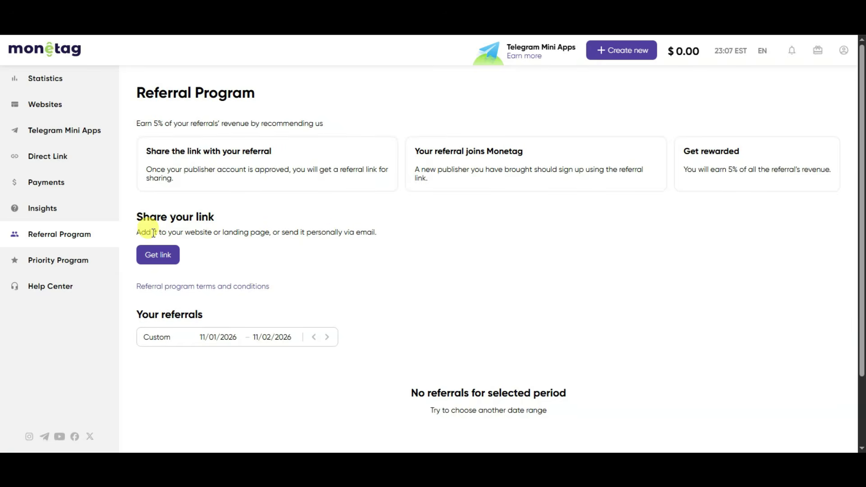
{"action": "left_click_drag", "start_coordinate": [139, 229], "coordinate": [263, 235]}
{"action": "left_click", "coordinate": [221, 233]}
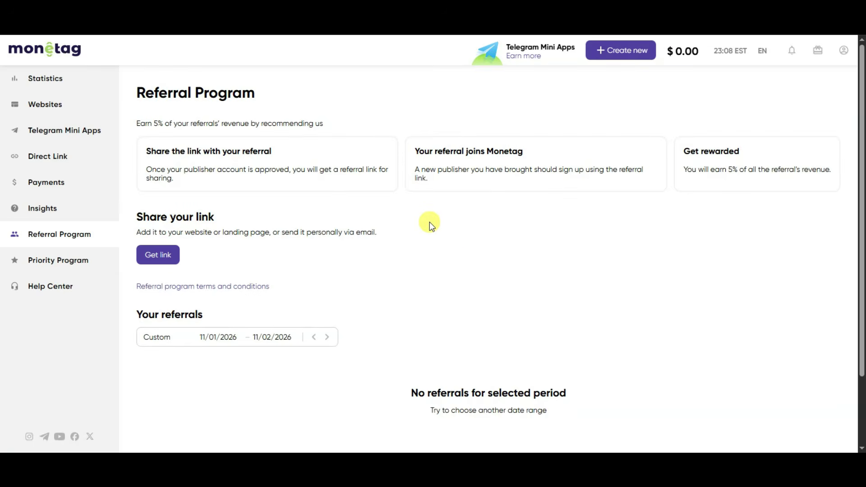
- Open the Direct Link section and add a new direct link
{"action": "left_click", "coordinate": [55, 159]}
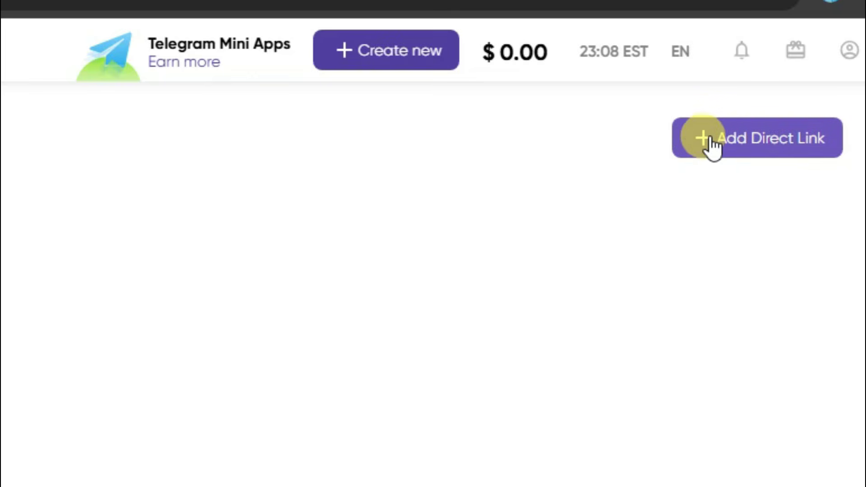
{"action": "left_click", "coordinate": [759, 147]}
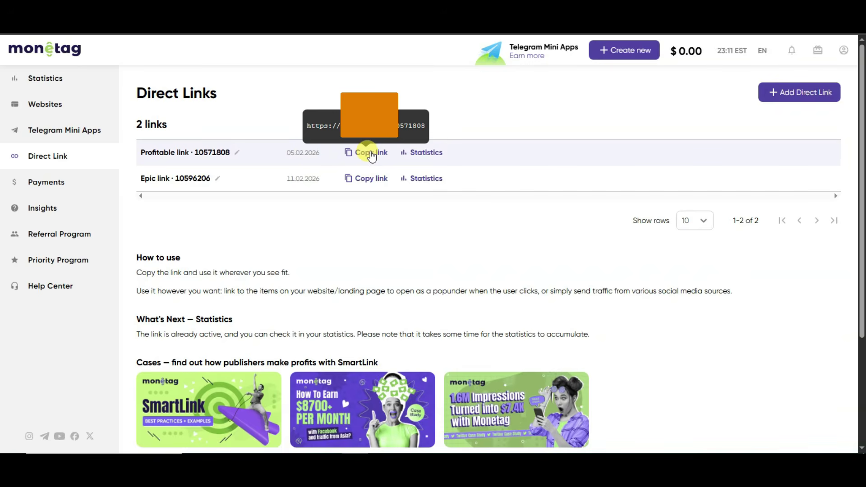
- Read the How to use instructions for direct links, covering website or landing page placement and social media traffic
{"action": "scroll", "coordinate": [537, 265], "scroll_direction": "down", "scroll_amount": 1}
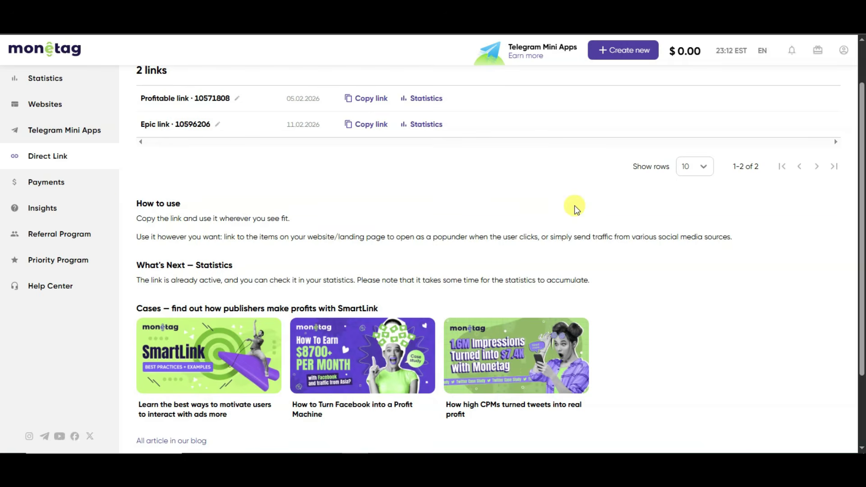
{"action": "left_click_drag", "start_coordinate": [131, 201], "coordinate": [170, 234]}
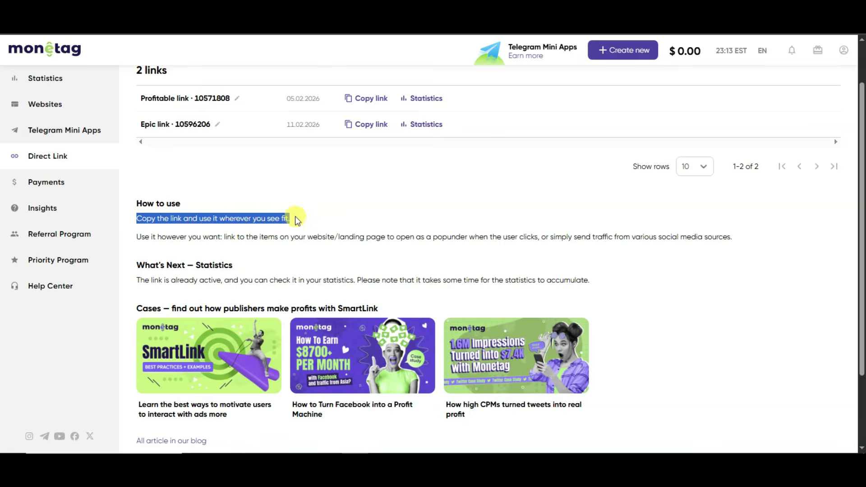
{"action": "left_click", "coordinate": [184, 248]}
{"action": "left_click_drag", "start_coordinate": [136, 236], "coordinate": [223, 238]}
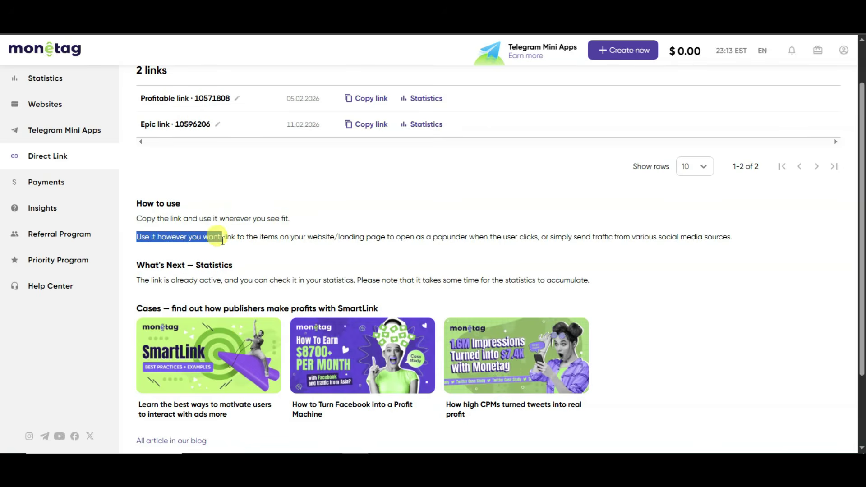
{"action": "left_click", "coordinate": [225, 244]}
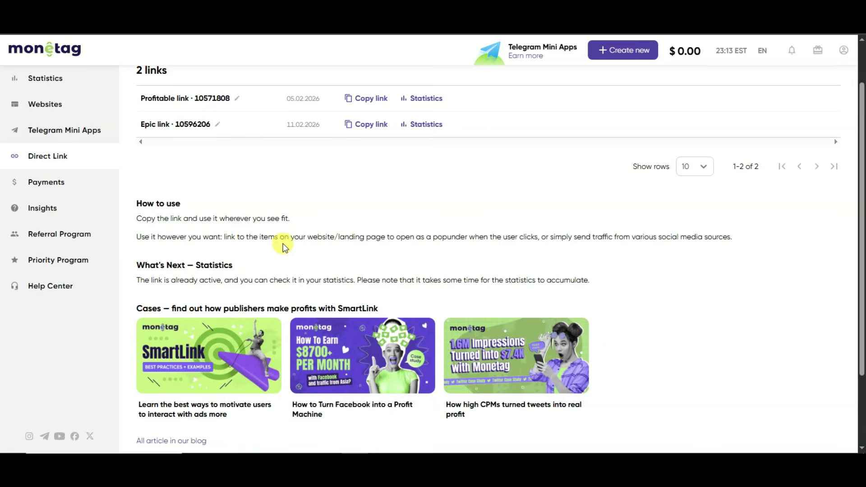
{"action": "left_click_drag", "start_coordinate": [337, 236], "coordinate": [536, 242]}
{"action": "left_click_drag", "start_coordinate": [550, 236], "coordinate": [612, 240]}
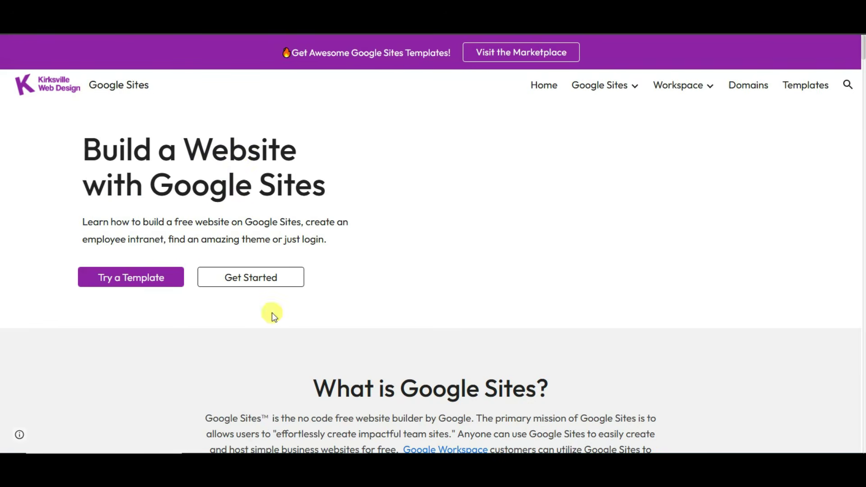
- Switch to Google Sites and create a blank site named AI with its default header section removed
{"action": "left_click", "coordinate": [260, 278]}
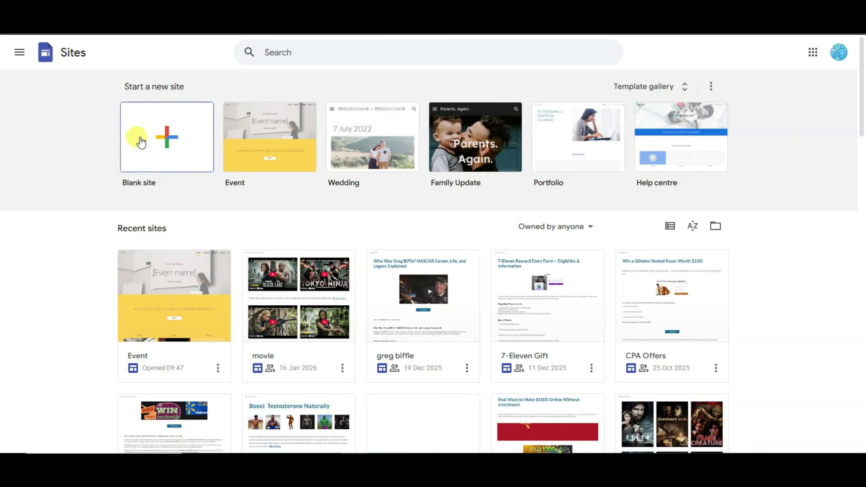
{"action": "left_click", "coordinate": [162, 145]}
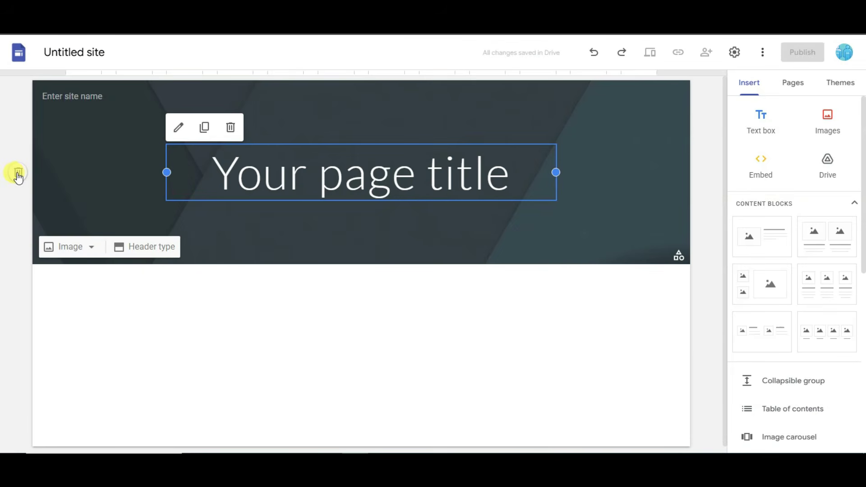
{"action": "left_click", "coordinate": [18, 173]}
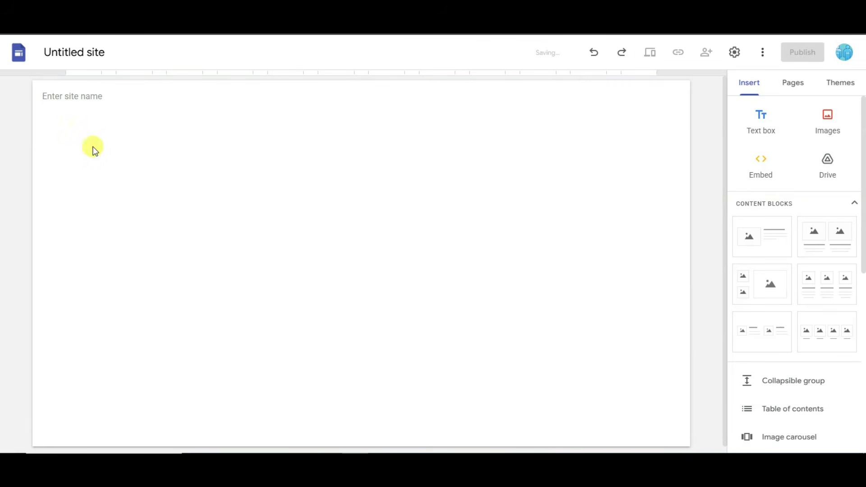
{"action": "left_click", "coordinate": [136, 88]}
{"action": "type", "text": "AI"}
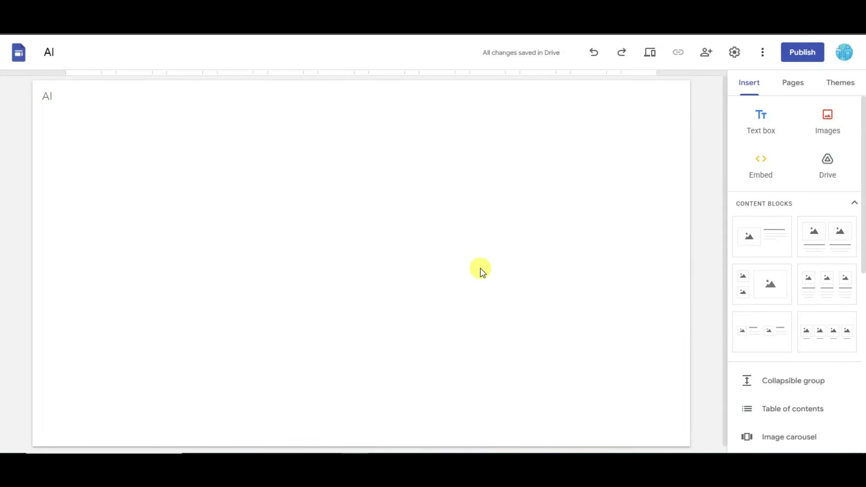
- Add a text box reading "How Artificial Intelligence Is Changing Our Daily Life" and format it bold at size 36
{"action": "left_click", "coordinate": [771, 127]}
{"action": "type", "text": "How Artificial Intelligence Is Changing Our Daily Life"}
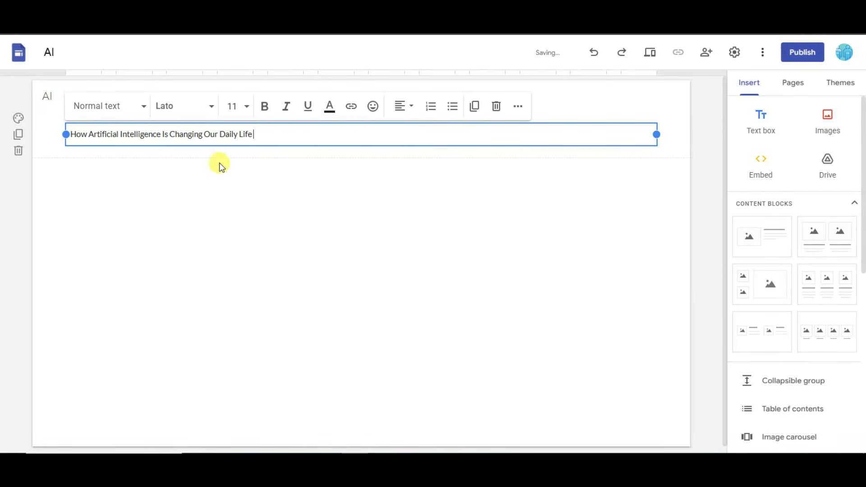
{"action": "left_click_drag", "start_coordinate": [271, 134], "coordinate": [78, 141]}
{"action": "left_click_drag", "start_coordinate": [243, 133], "coordinate": [64, 141]}
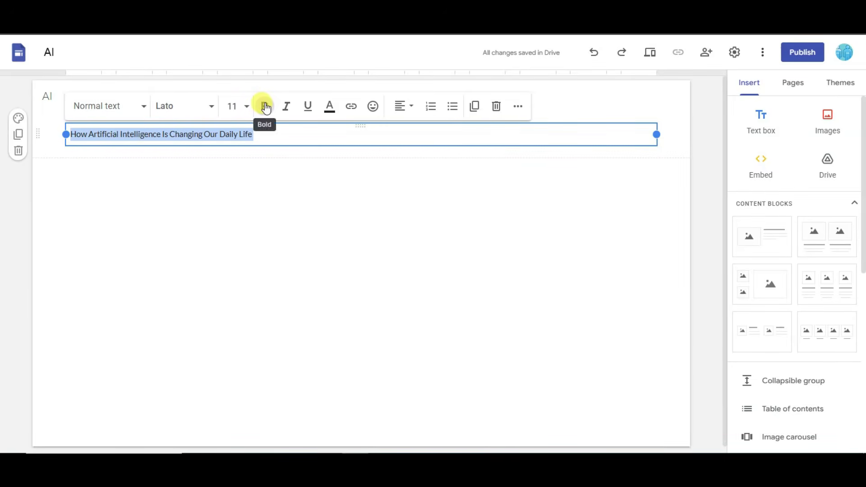
{"action": "left_click", "coordinate": [265, 106]}
{"action": "left_click", "coordinate": [232, 106]}
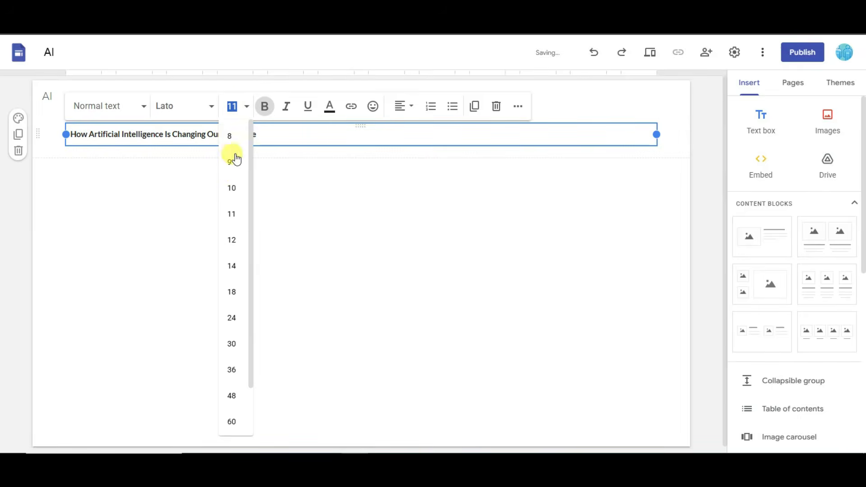
{"action": "left_click", "coordinate": [232, 370]}
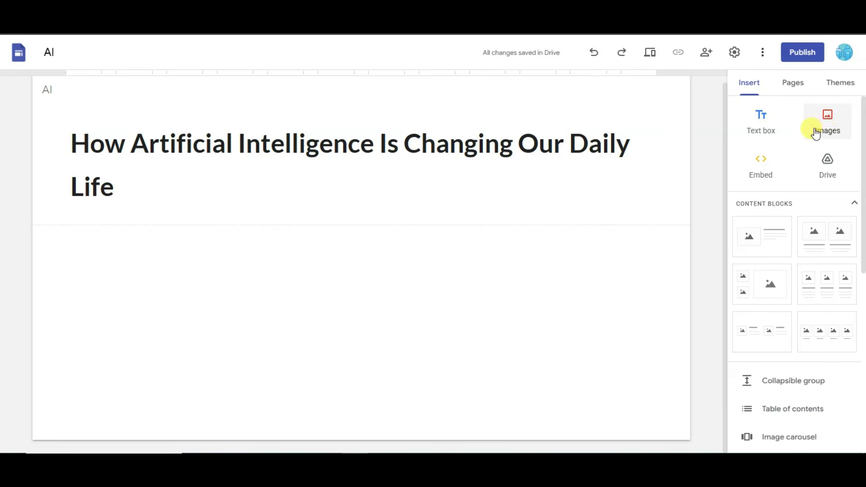
- Search Google Images for "ai", insert the blue illustration of people working around computers, and centre it below the title
{"action": "left_click", "coordinate": [827, 117]}
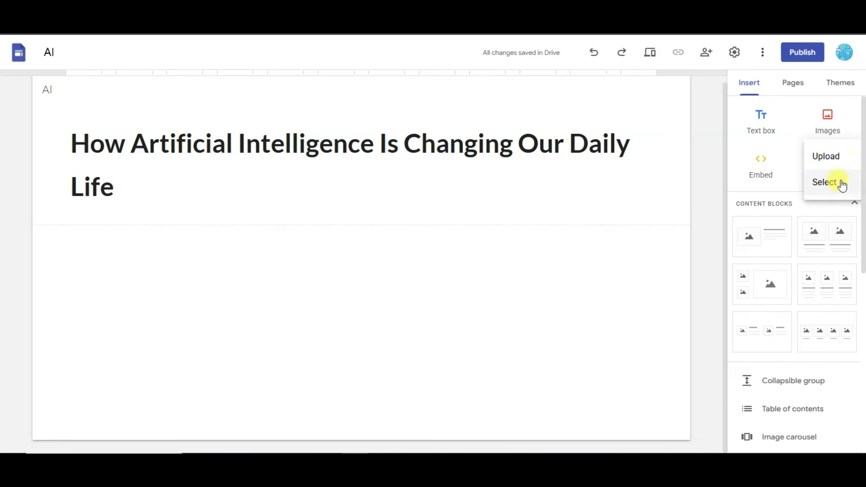
{"action": "left_click", "coordinate": [828, 186]}
{"action": "left_click", "coordinate": [276, 116]}
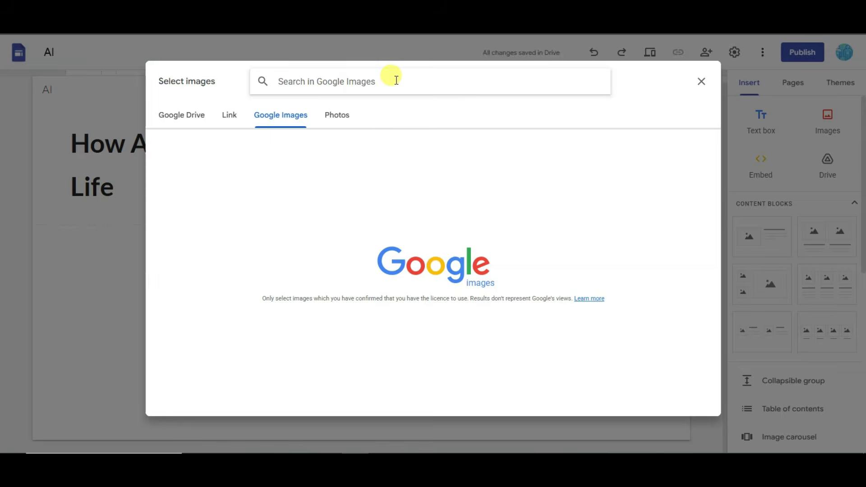
{"action": "type", "text": "ai"}
{"action": "key", "text": "Return"}
{"action": "scroll", "coordinate": [458, 249], "scroll_direction": "down", "scroll_amount": 6}
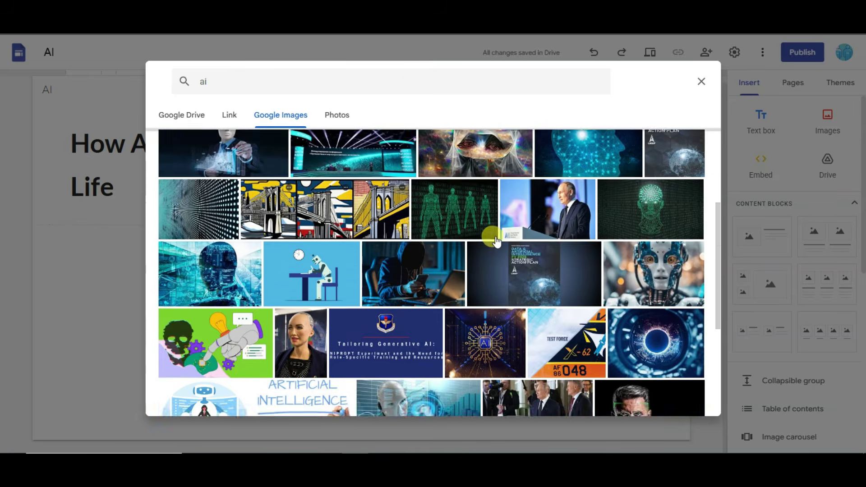
{"action": "scroll", "coordinate": [513, 349], "scroll_direction": "down", "scroll_amount": 2}
{"action": "scroll", "coordinate": [483, 324], "scroll_direction": "up", "scroll_amount": 8}
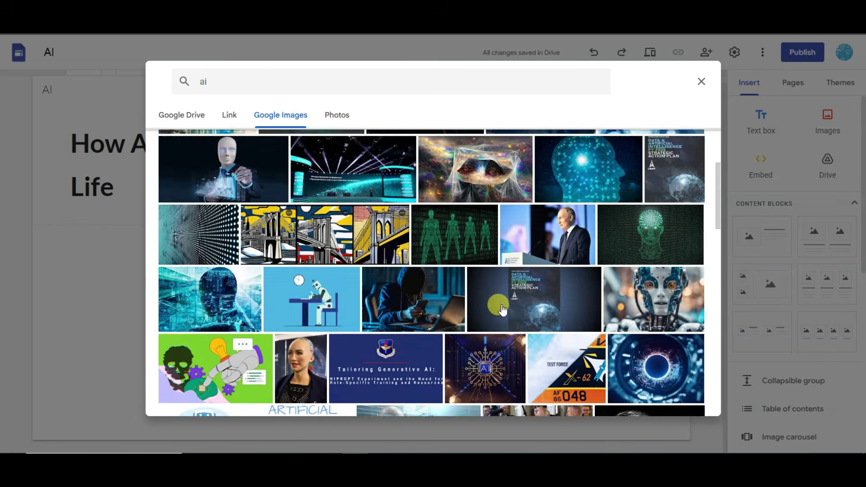
{"action": "left_click", "coordinate": [497, 197]}
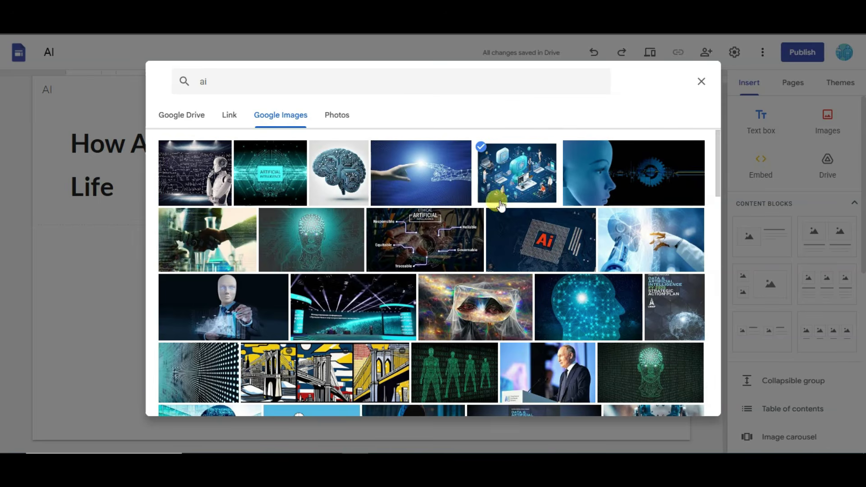
{"action": "left_click", "coordinate": [689, 402]}
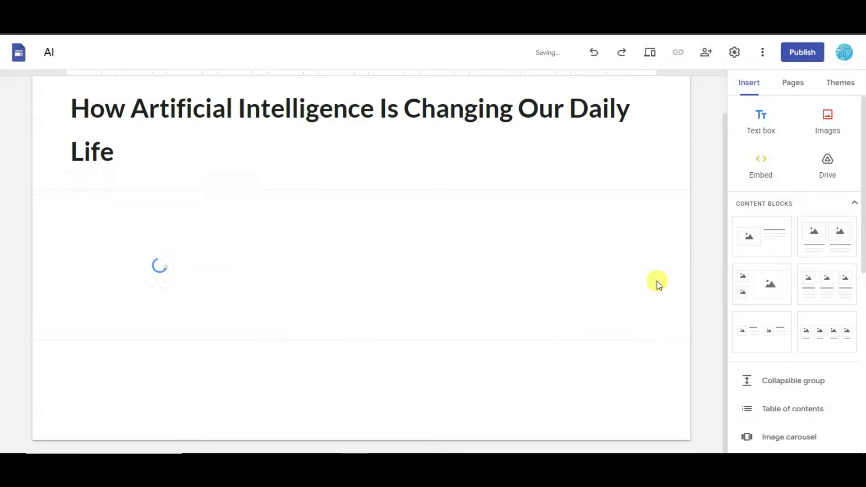
{"action": "left_click_drag", "start_coordinate": [167, 258], "coordinate": [390, 228]}
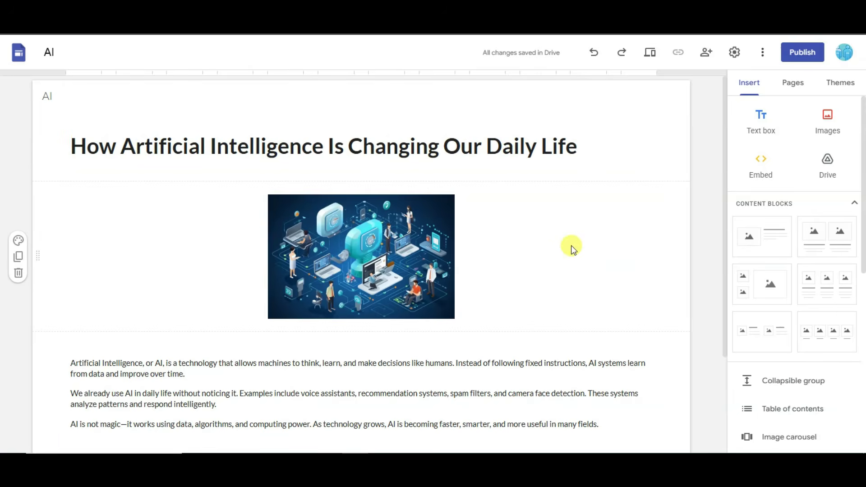
- Copy the Profitable link from Monetag's direct links and apply it to the word "learn" in the Google Sites page's first paragraph
{"action": "scroll", "coordinate": [543, 275], "scroll_direction": "down", "scroll_amount": 2}
{"action": "scroll", "coordinate": [541, 290], "scroll_direction": "up", "scroll_amount": 2}
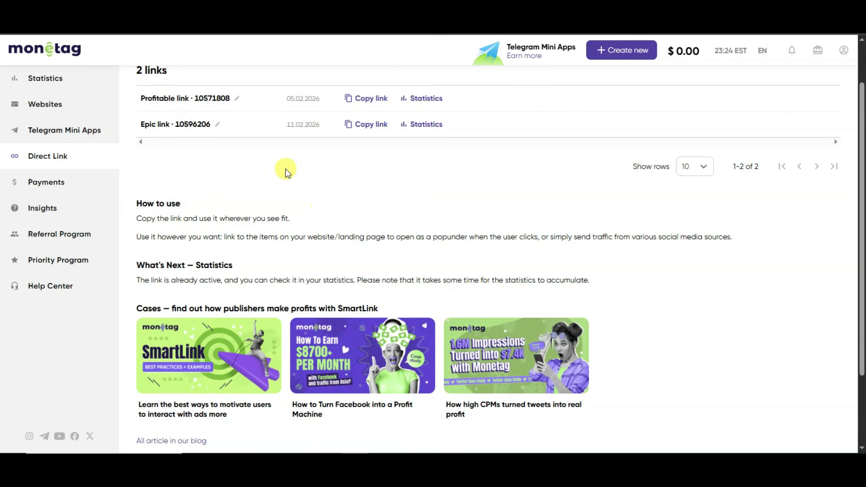
{"action": "mouse_move", "coordinate": [370, 99]}
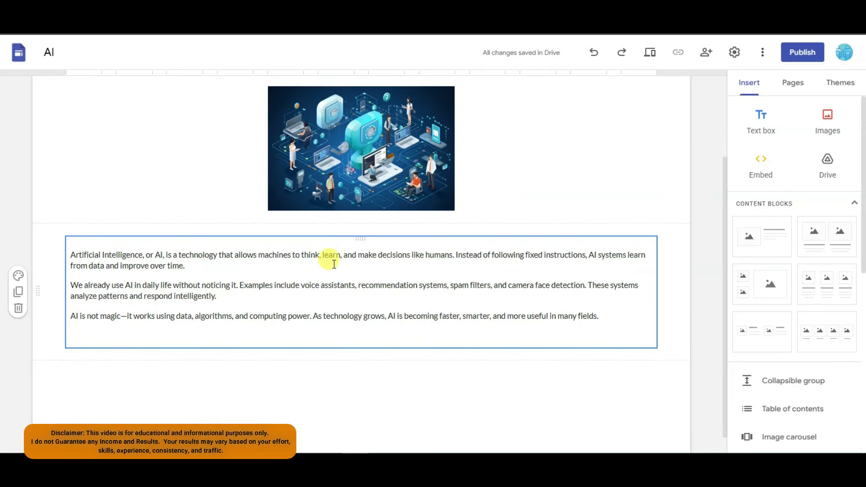
{"action": "left_click_drag", "start_coordinate": [322, 256], "coordinate": [336, 256]}
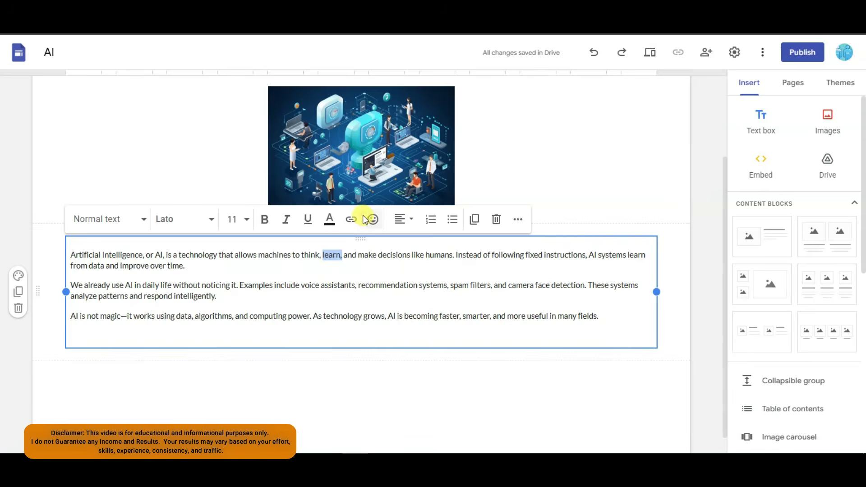
{"action": "left_click", "coordinate": [351, 219]}
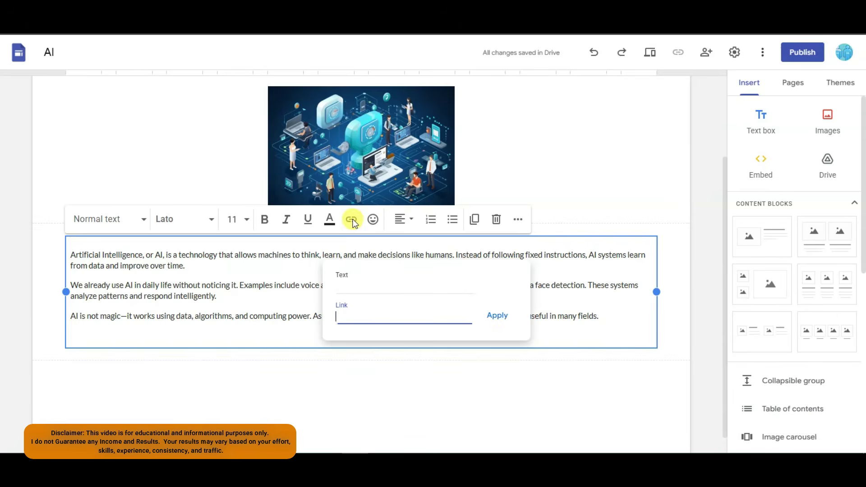
{"action": "right_click", "coordinate": [359, 313]}
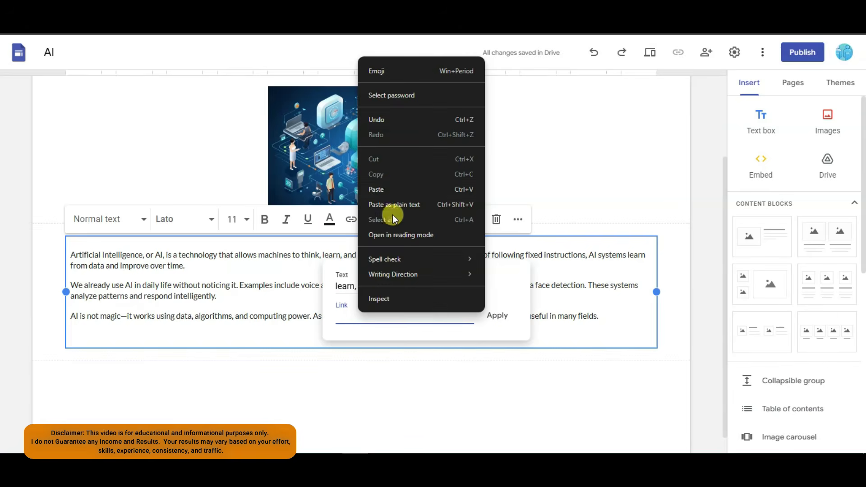
{"action": "left_click", "coordinate": [389, 188]}
{"action": "left_click", "coordinate": [497, 315]}
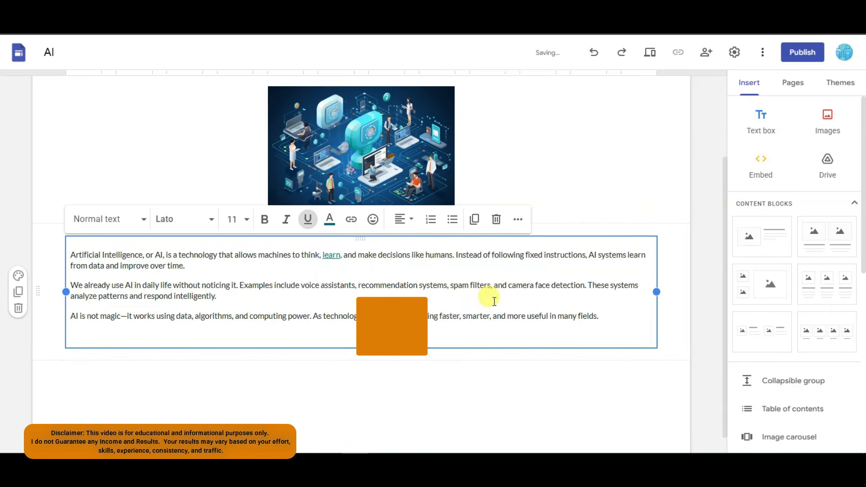
- Link the second paragraph's text from "AI in daily life" through "respond intelligently." to the copied direct link
{"action": "left_click_drag", "start_coordinate": [224, 296], "coordinate": [128, 285]}
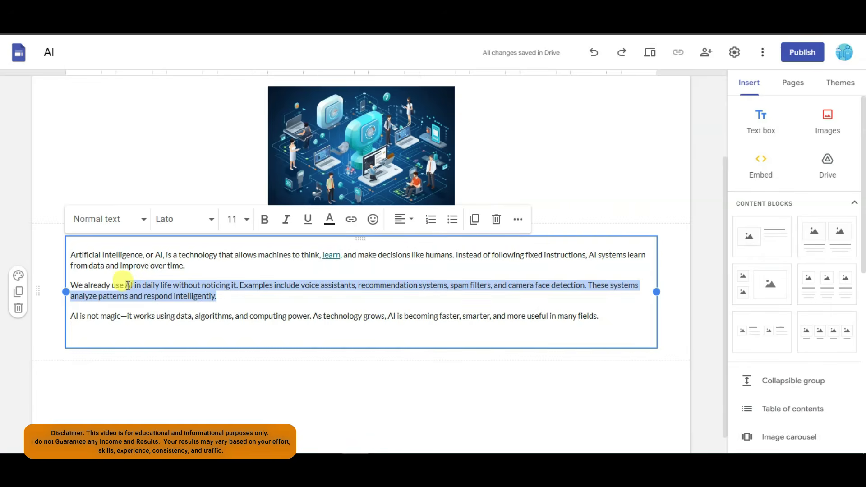
{"action": "left_click", "coordinate": [349, 221]}
{"action": "right_click", "coordinate": [163, 354]}
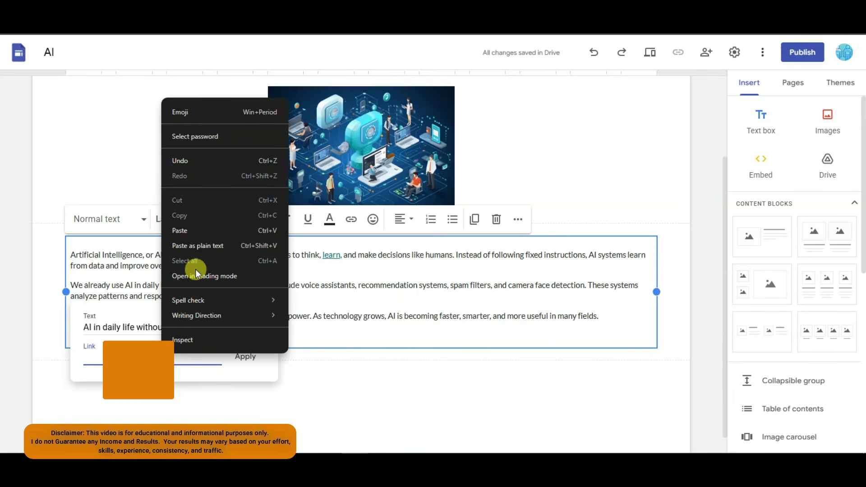
{"action": "left_click", "coordinate": [194, 231]}
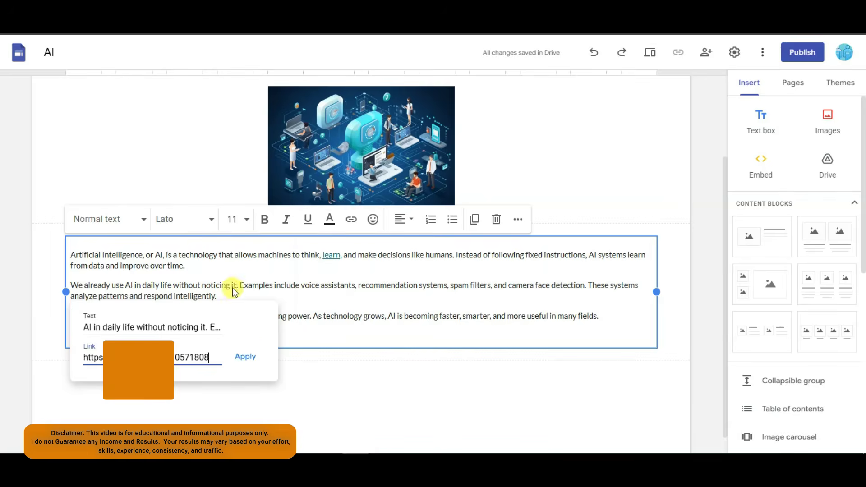
{"action": "left_click", "coordinate": [240, 362]}
{"action": "left_click", "coordinate": [402, 316]}
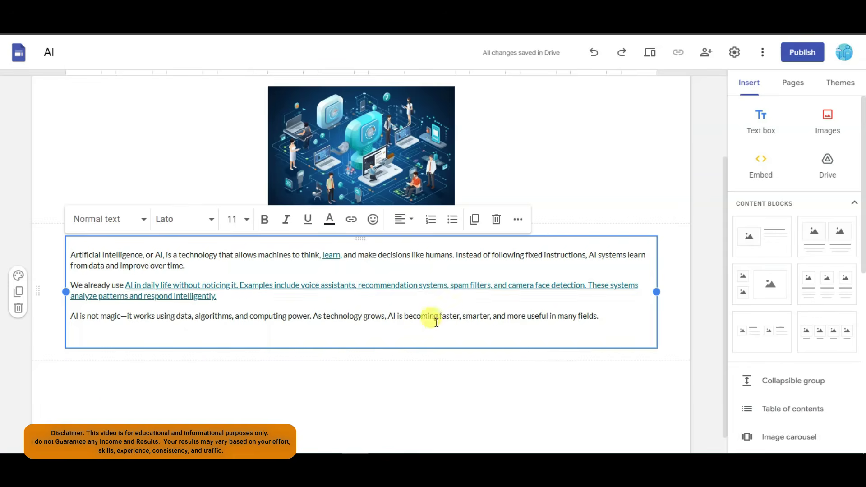
{"action": "left_click", "coordinate": [405, 362]}
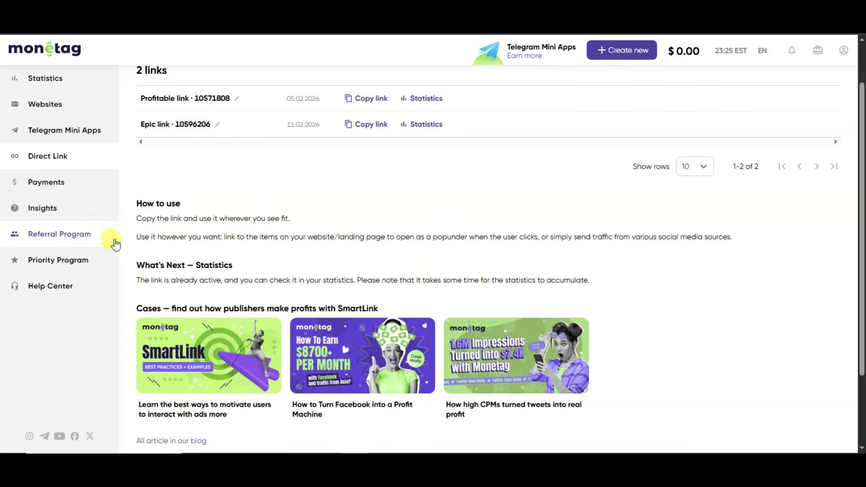
- Switch to Monetag's Referral Program, copy the referral link, and return to the Google Sites page
{"action": "left_click", "coordinate": [67, 239]}
{"action": "left_click", "coordinate": [166, 254]}
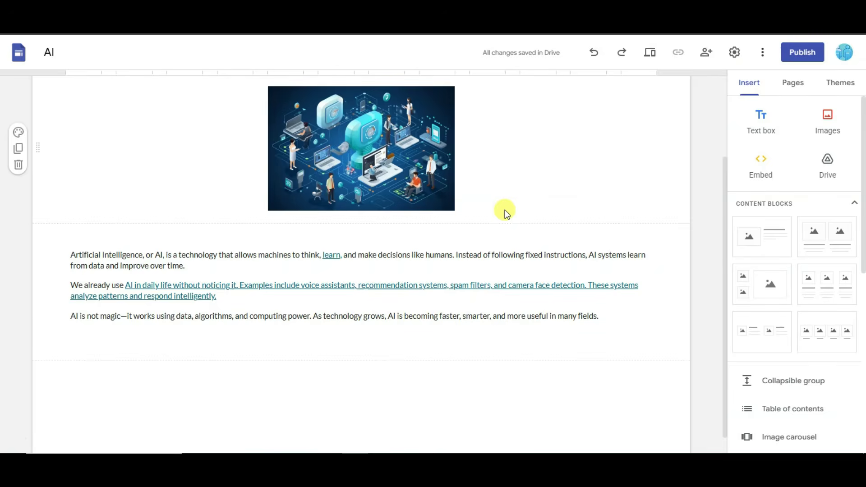
{"action": "scroll", "coordinate": [504, 209], "scroll_direction": "up", "scroll_amount": 3}
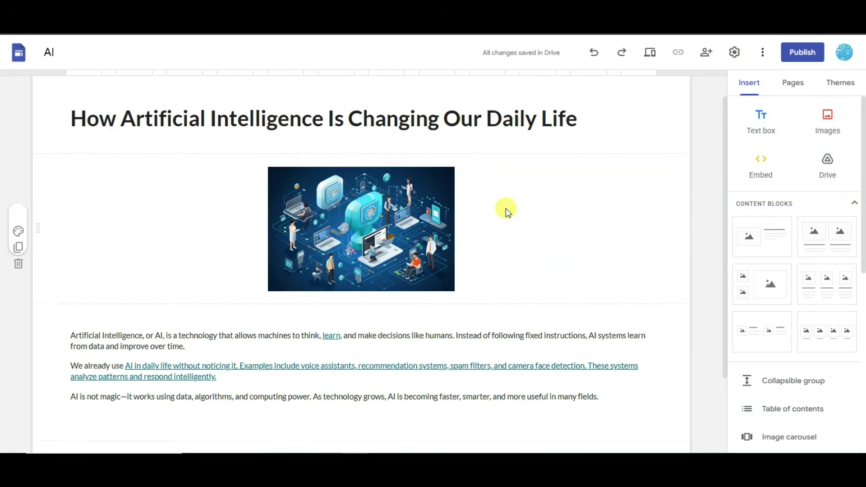
{"action": "scroll", "coordinate": [497, 229], "scroll_direction": "down", "scroll_amount": 3}
{"action": "left_click", "coordinate": [478, 322]}
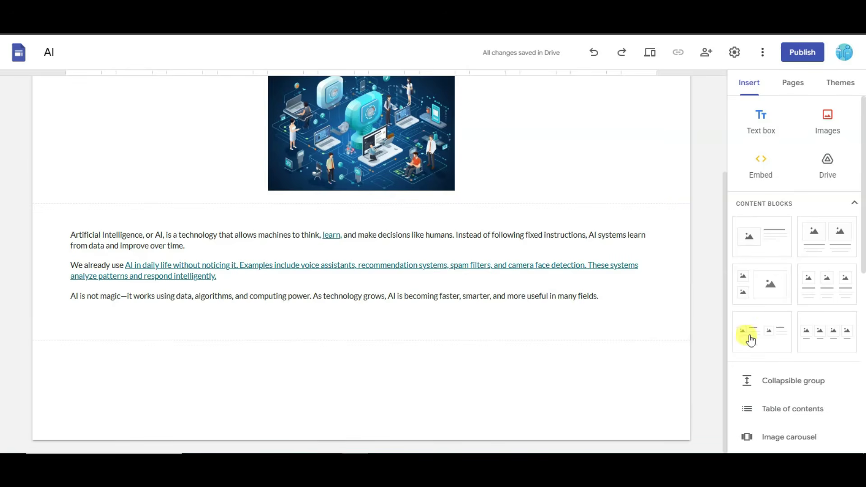
- Insert a button named Monetag that uses the copied referral link and place it beneath the article text
{"action": "scroll", "coordinate": [790, 271], "scroll_direction": "down", "scroll_amount": 6}
{"action": "left_click", "coordinate": [785, 195]}
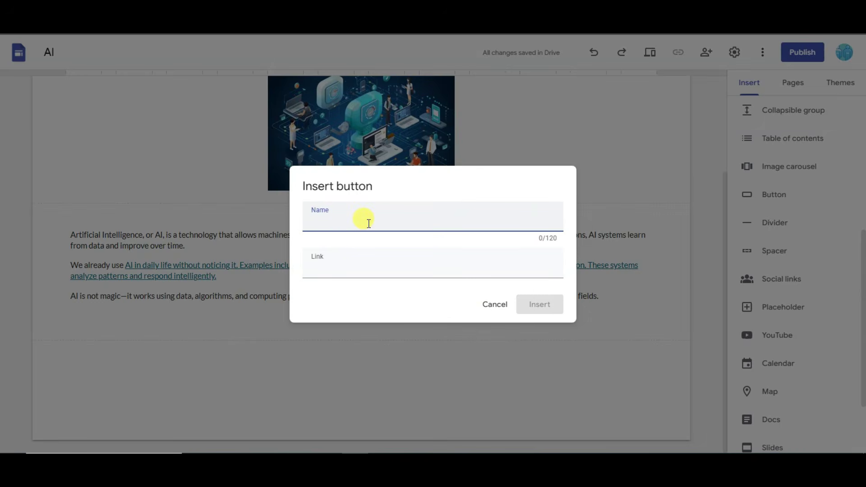
{"action": "type", "text": "Monetag"}
{"action": "left_click", "coordinate": [364, 266]}
{"action": "key", "text": "ctrl+v"}
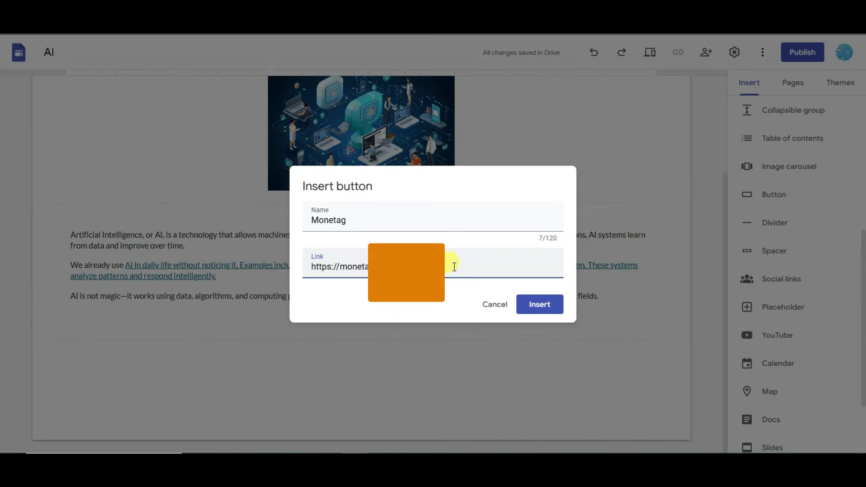
{"action": "left_click_drag", "start_coordinate": [454, 267], "coordinate": [309, 265]}
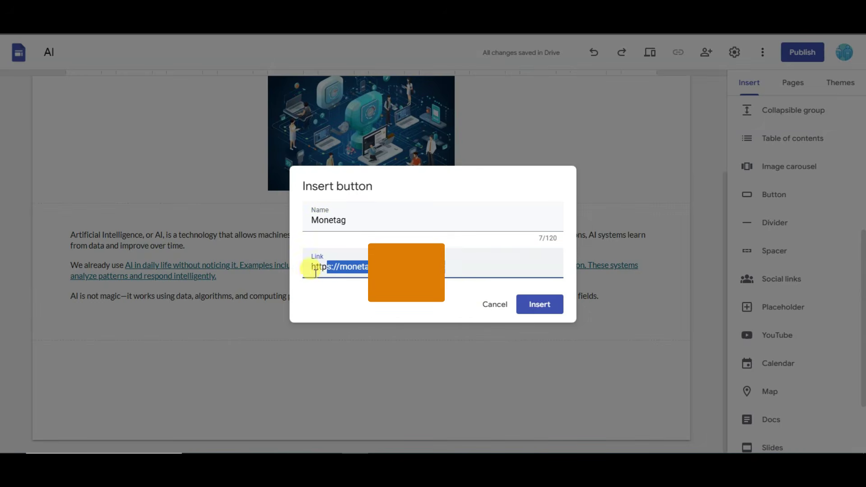
{"action": "left_click", "coordinate": [541, 308]}
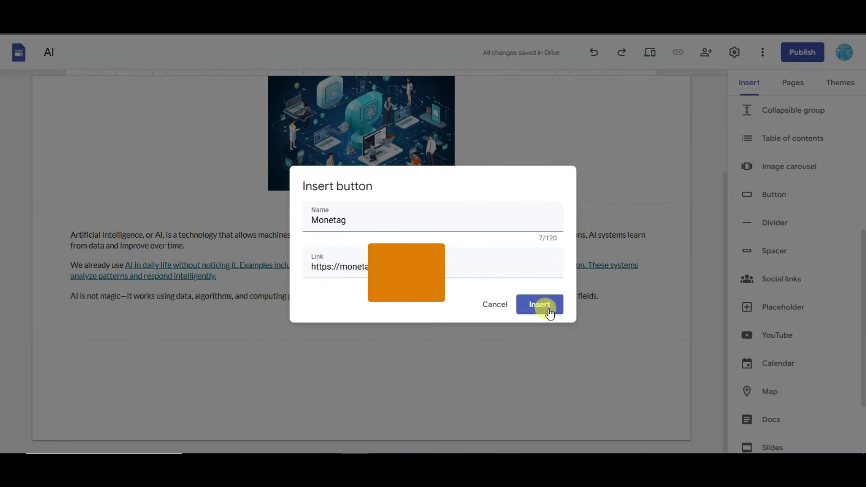
{"action": "left_click_drag", "start_coordinate": [110, 313], "coordinate": [351, 283]}
- Publish the site to the web with the address montagy
{"action": "scroll", "coordinate": [694, 236], "scroll_direction": "up", "scroll_amount": 4}
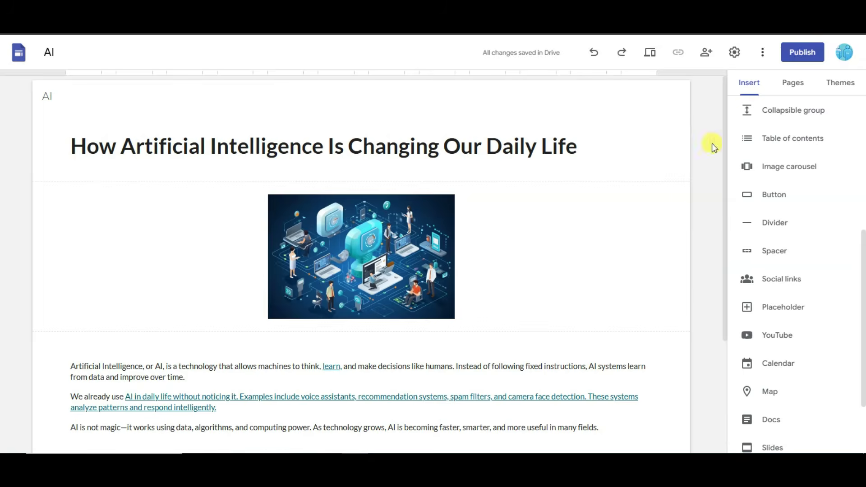
{"action": "left_click", "coordinate": [802, 50]}
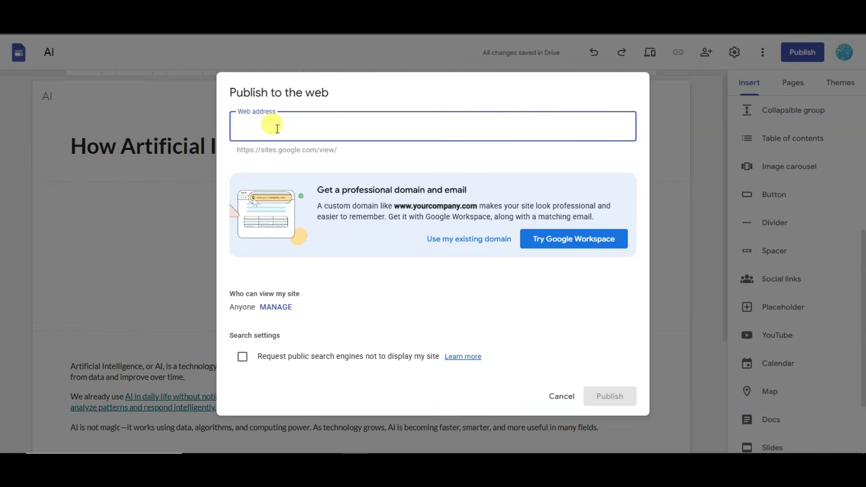
{"action": "type", "text": "montagy"}
{"action": "left_click", "coordinate": [609, 396]}
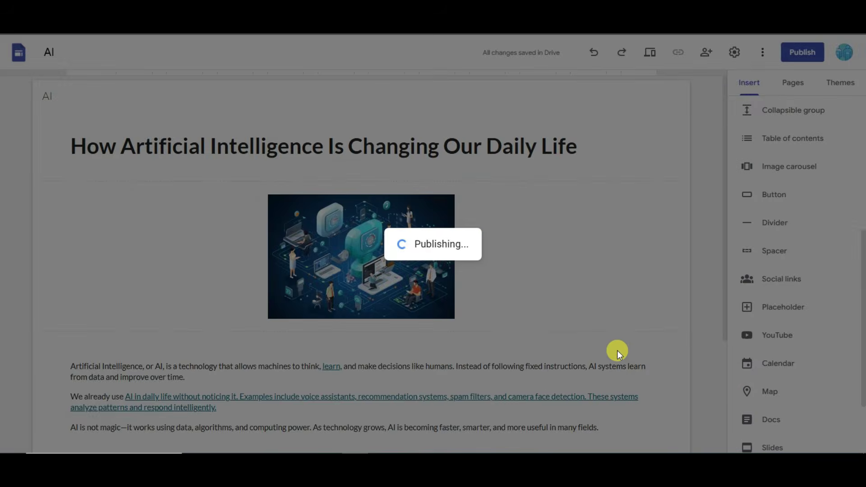
{"action": "scroll", "coordinate": [563, 181], "scroll_direction": "down", "scroll_amount": 3}
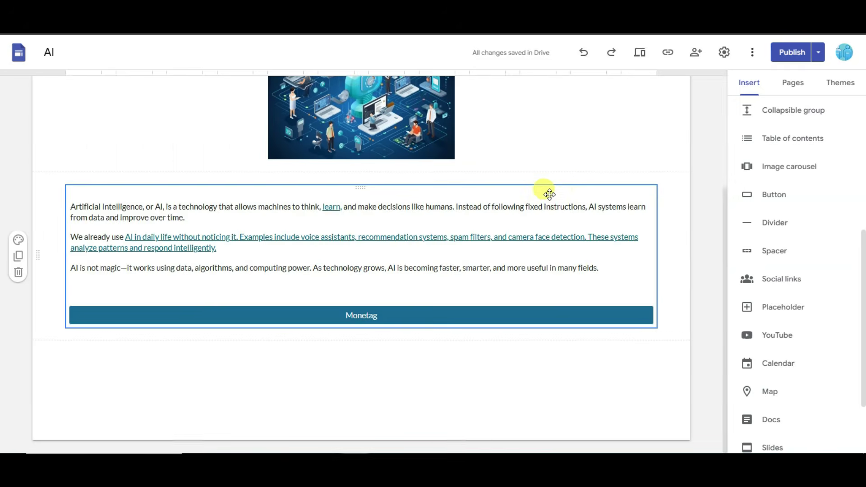
- Copy the published site link, switch to Facebook, and paste it into a new public post
{"action": "left_click", "coordinate": [666, 52]}
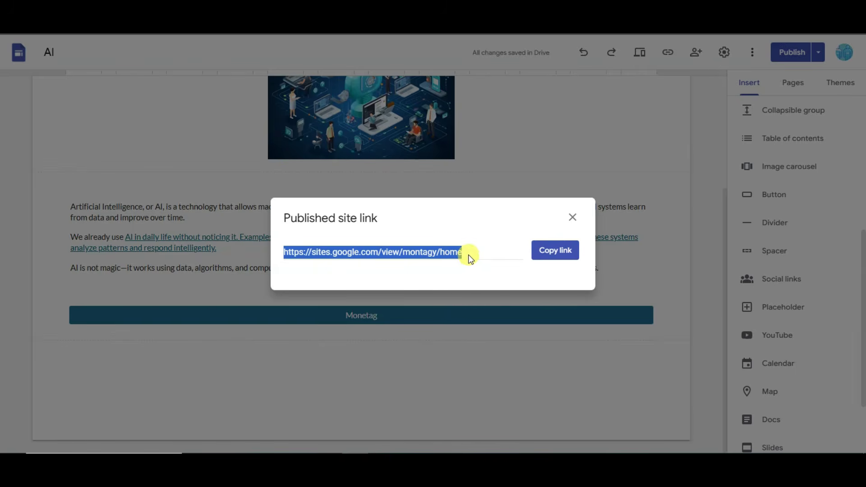
{"action": "left_click", "coordinate": [555, 255]}
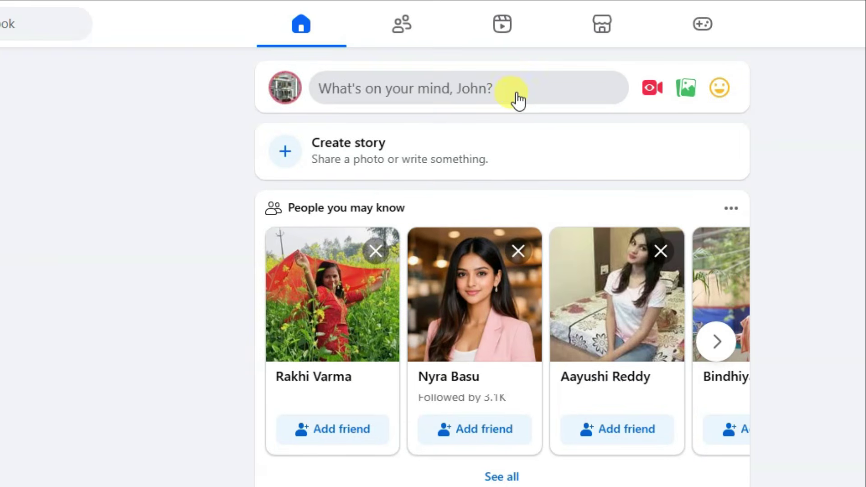
{"action": "left_click", "coordinate": [498, 96]}
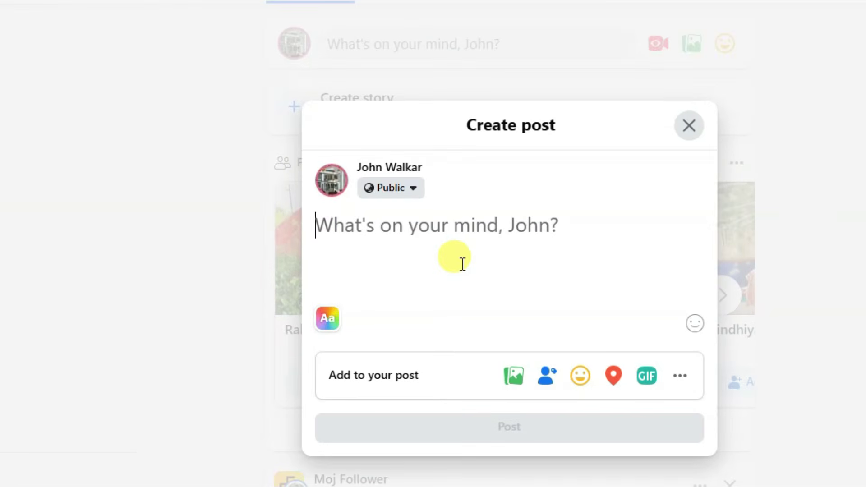
{"action": "key", "text": "ctrl+v"}
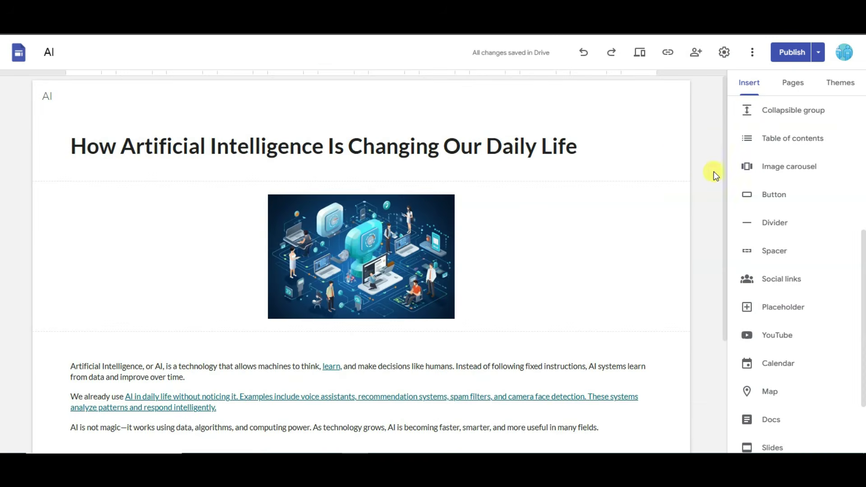
- Copy the published link of the AI site to the clipboard
{"action": "left_click", "coordinate": [670, 53]}
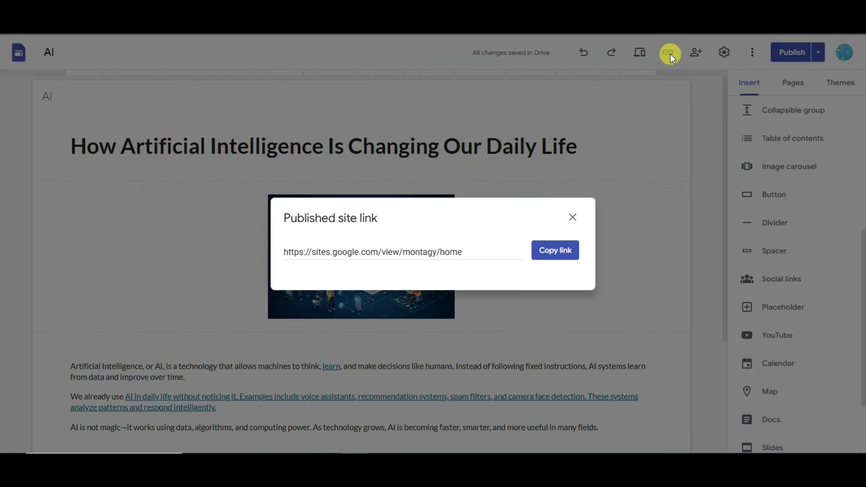
{"action": "left_click_drag", "start_coordinate": [419, 256], "coordinate": [289, 254]}
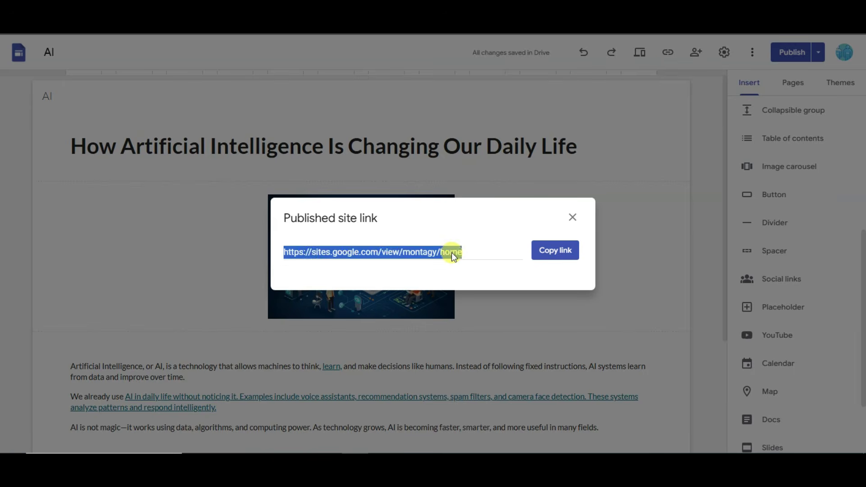
{"action": "left_click", "coordinate": [555, 251]}
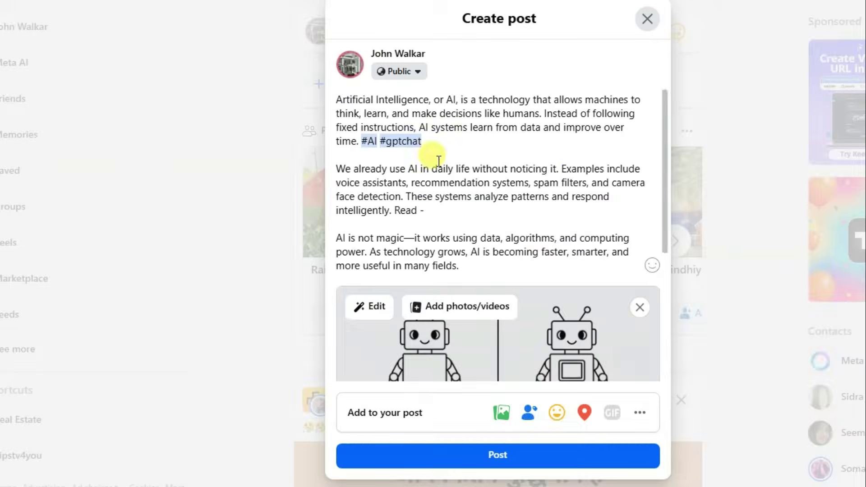
- Switch to the Facebook post draft, paste the site link after "Read -", and publish the post
{"action": "right_click", "coordinate": [445, 207]}
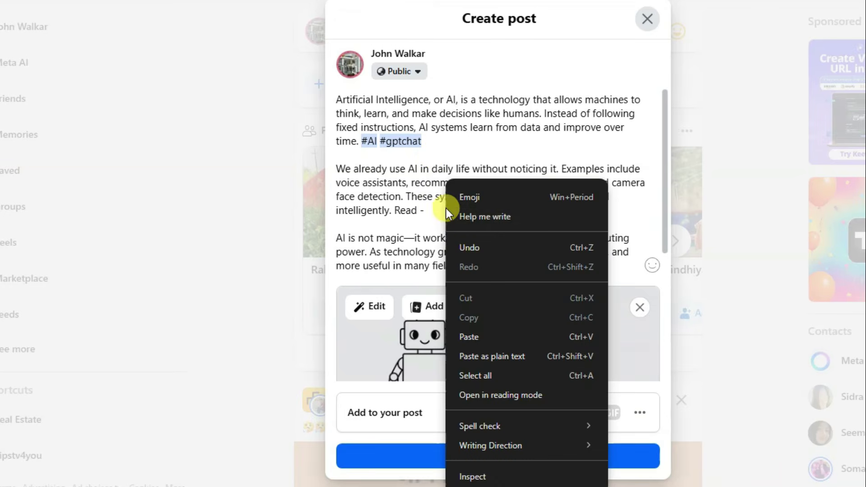
{"action": "left_click", "coordinate": [483, 336]}
{"action": "scroll", "coordinate": [504, 230], "scroll_direction": "down", "scroll_amount": 3}
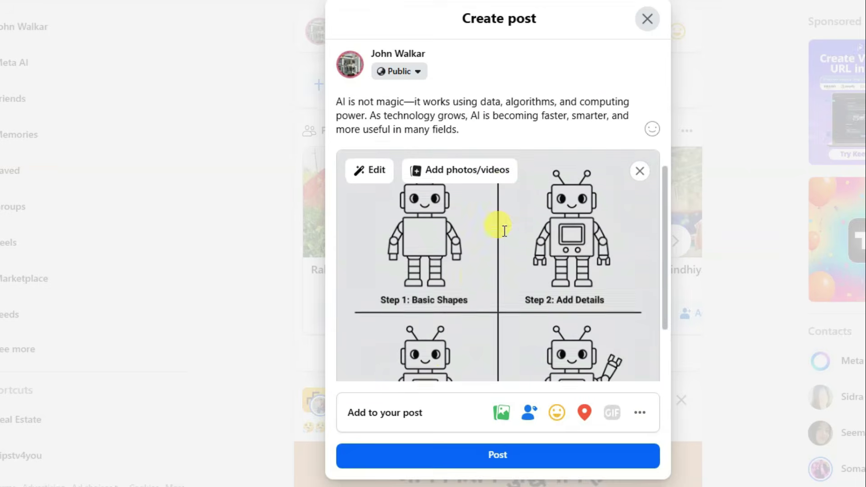
{"action": "left_click", "coordinate": [514, 453]}
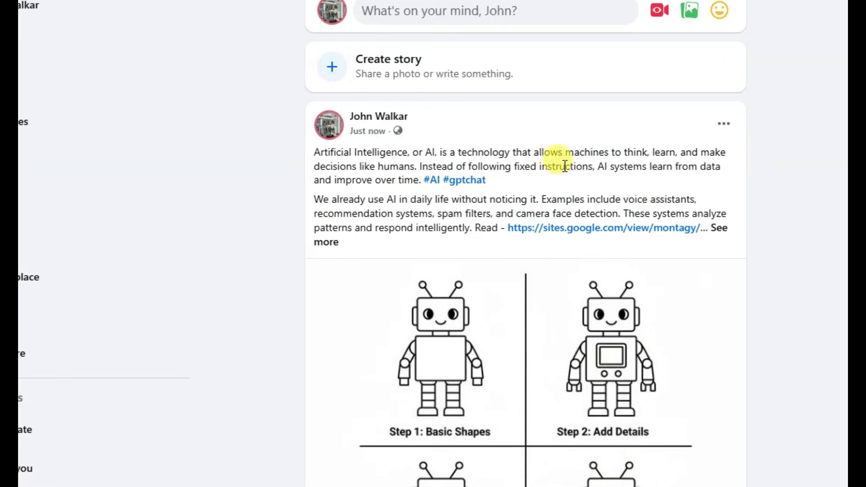
- Open the site link from the published Facebook post and try the linked "AI in daily life" text on the page
{"action": "scroll", "coordinate": [540, 276], "scroll_direction": "down", "scroll_amount": 2}
{"action": "scroll", "coordinate": [550, 284], "scroll_direction": "up", "scroll_amount": 2}
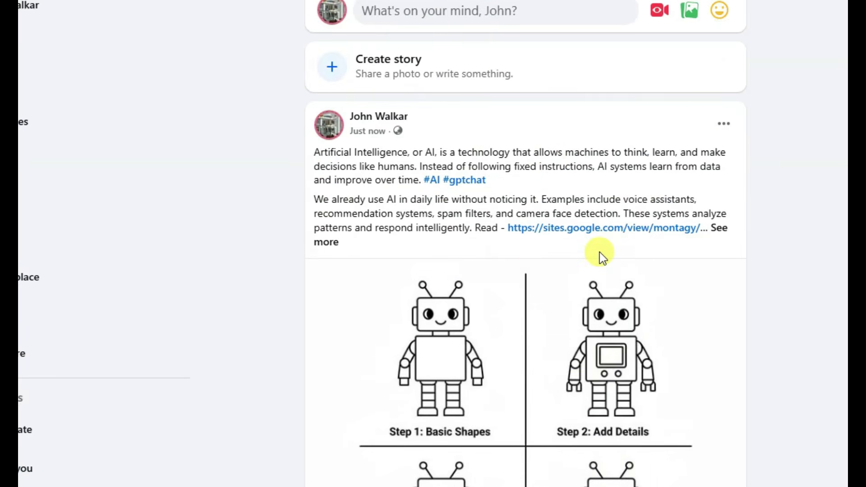
{"action": "left_click", "coordinate": [572, 232]}
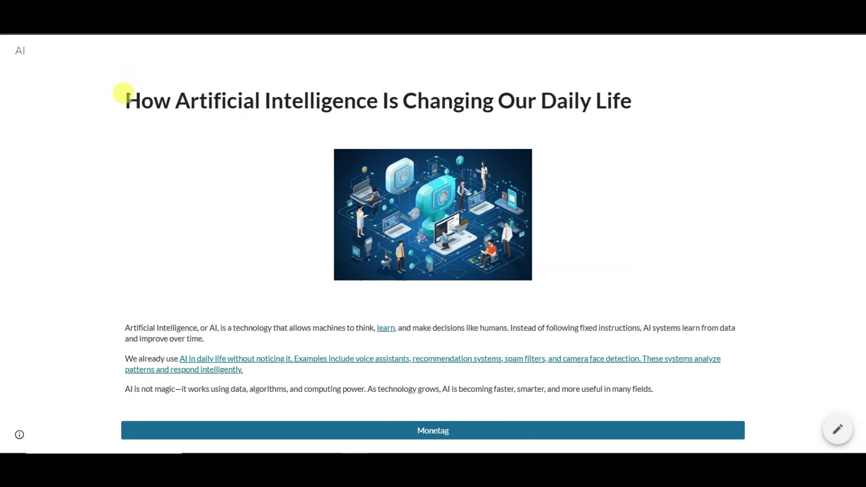
{"action": "left_click_drag", "start_coordinate": [127, 96], "coordinate": [634, 98]}
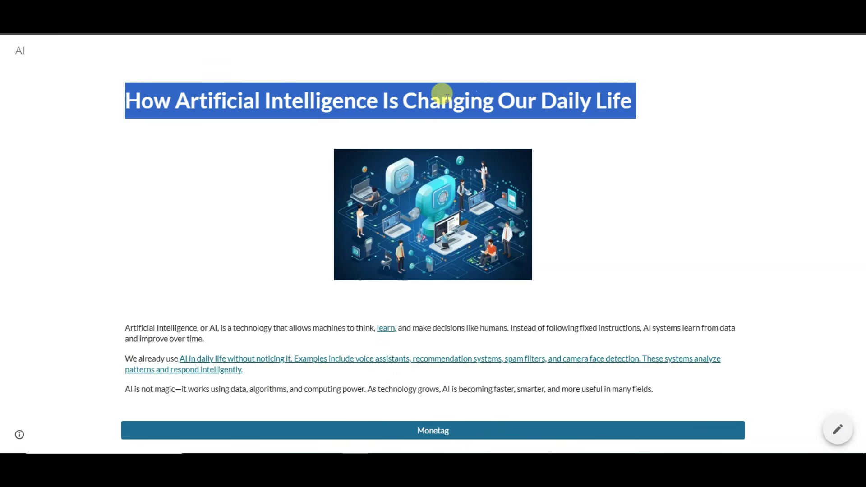
{"action": "left_click", "coordinate": [446, 95]}
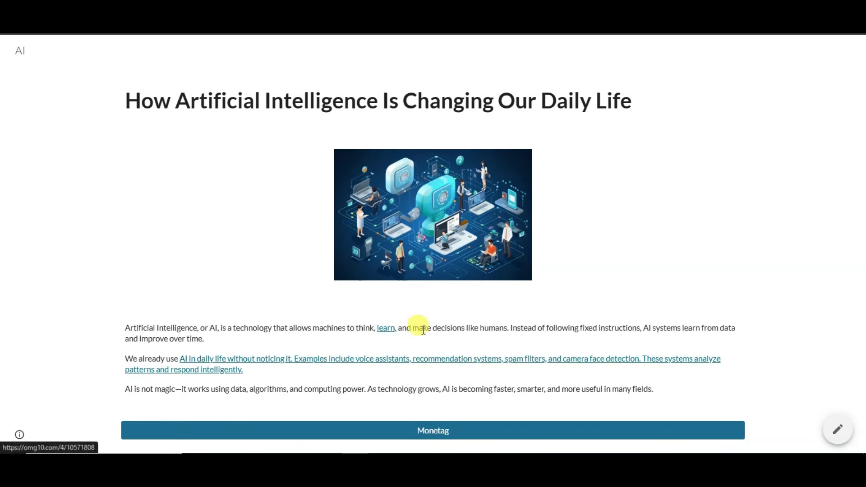
{"action": "left_click", "coordinate": [455, 360]}
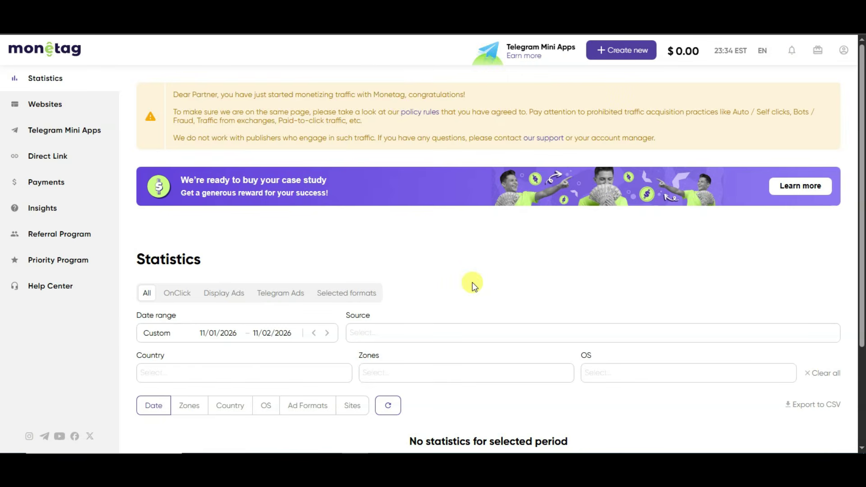
- Switch to the Monetag dashboard and look over its Statistics page
{"action": "scroll", "coordinate": [474, 285], "scroll_direction": "down", "scroll_amount": 3}
{"action": "scroll", "coordinate": [466, 197], "scroll_direction": "up", "scroll_amount": 3}
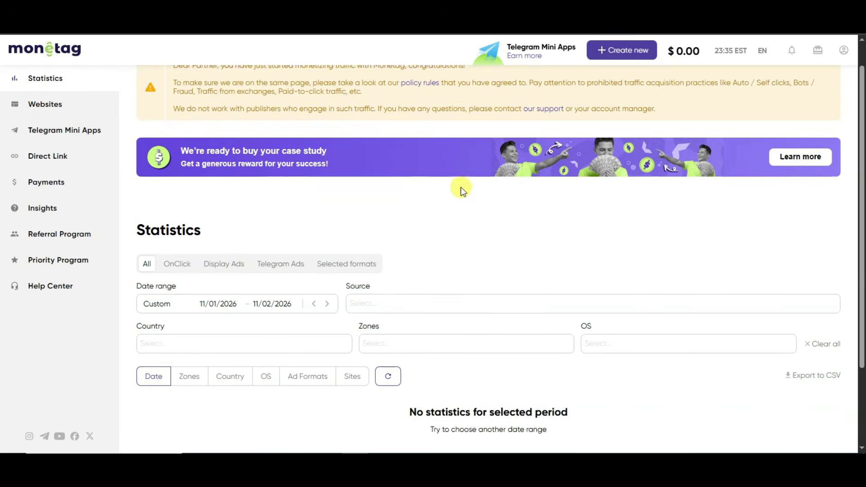